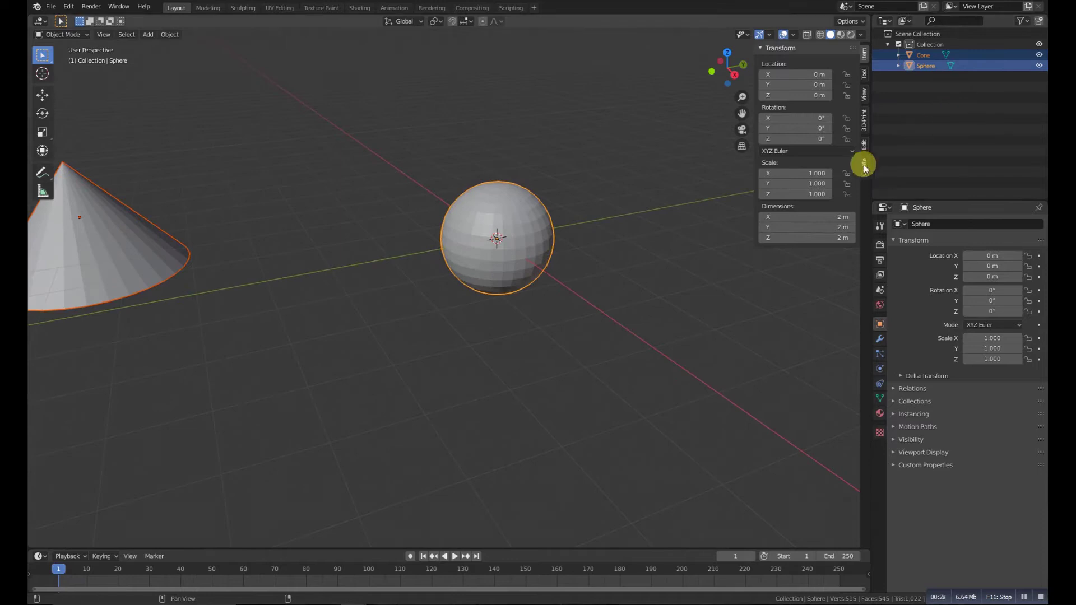
Tessellate the sphere with the cone as component using the default Tissue Tools settings.
click(785, 314)
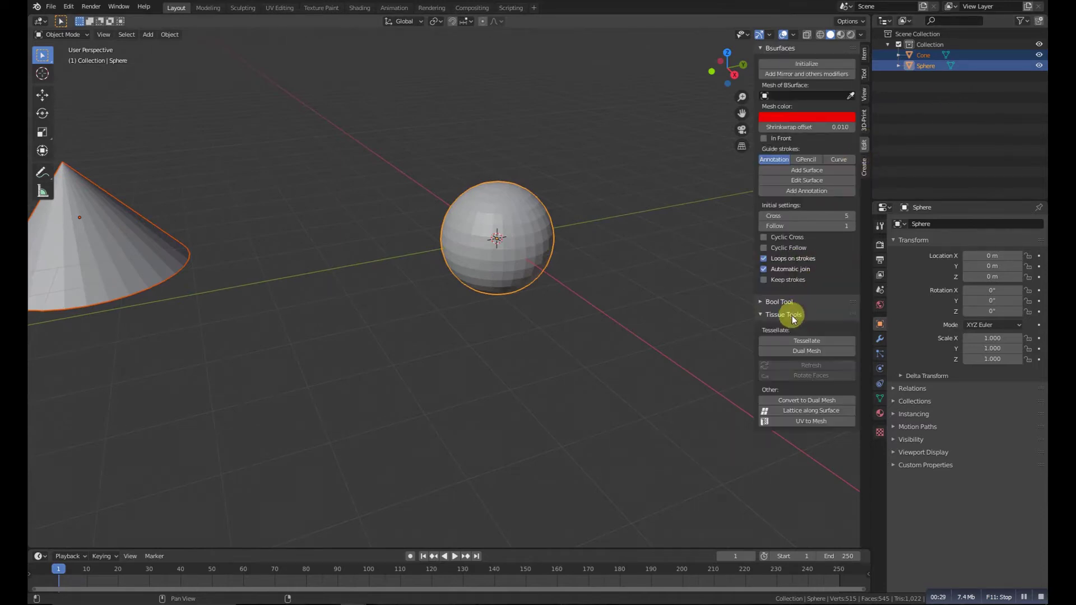
click(809, 341)
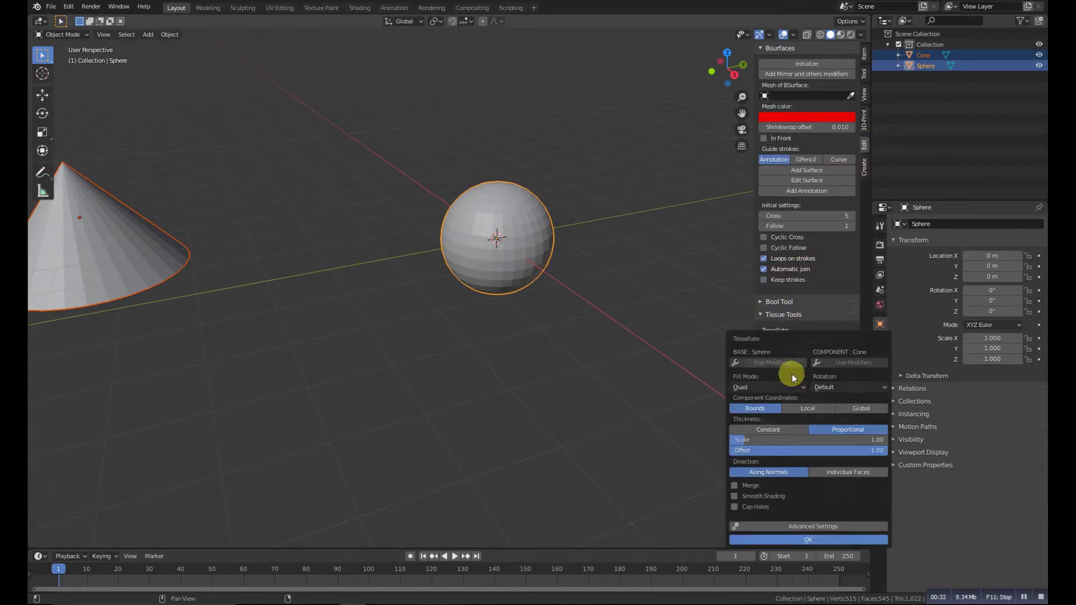
click(826, 539)
scroll(601, 251, up, 3)
scroll(507, 319, down, 2)
Scale the tessellation's cones down to about 0.98 in Edit Mode and deselect the object.
key(Tab)
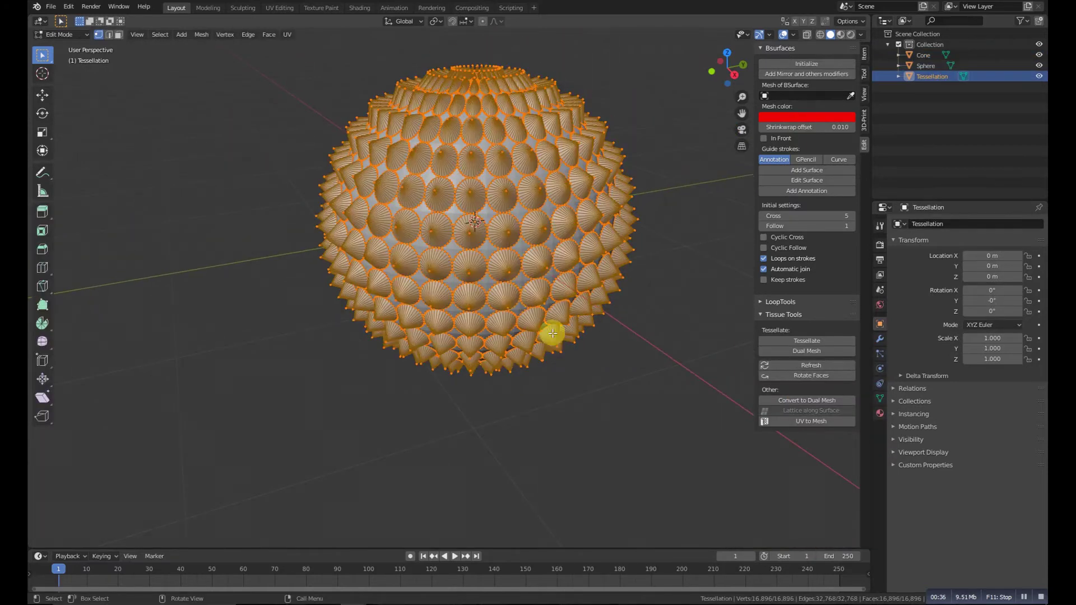
key(s)
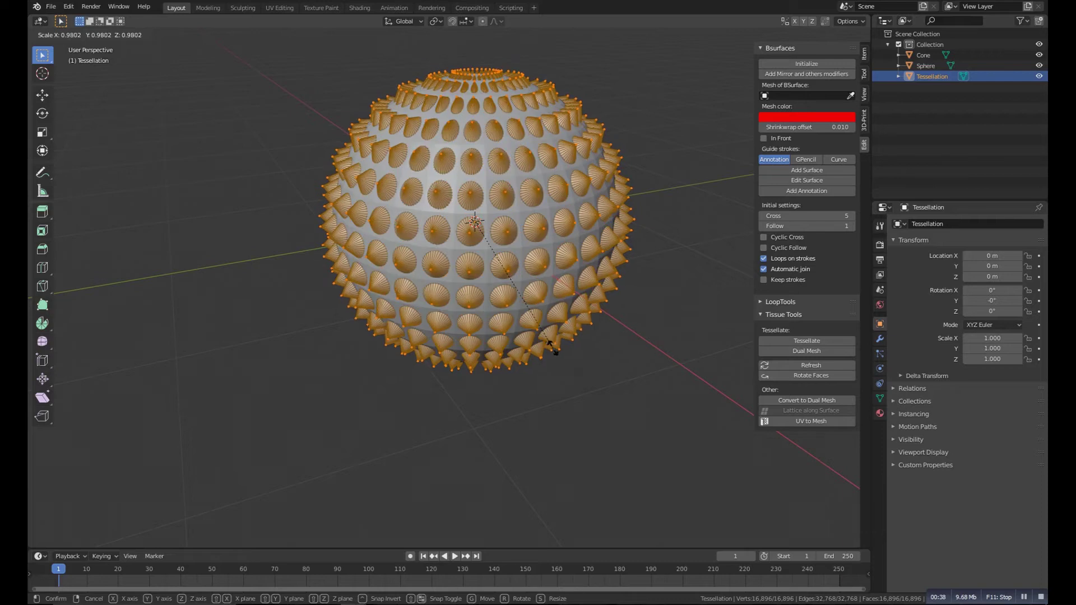
click(553, 347)
key(Tab)
key(alt+a)
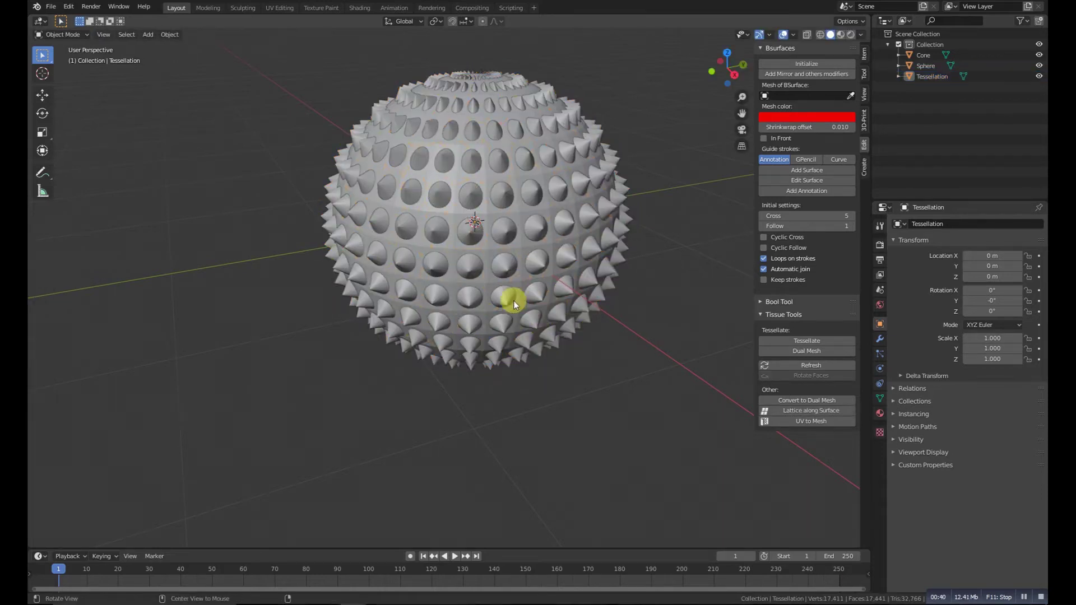
Adjust the tessellation's cones along their normals with Shrink/Fatten.
click(514, 300)
key(Tab)
key(alt+s)
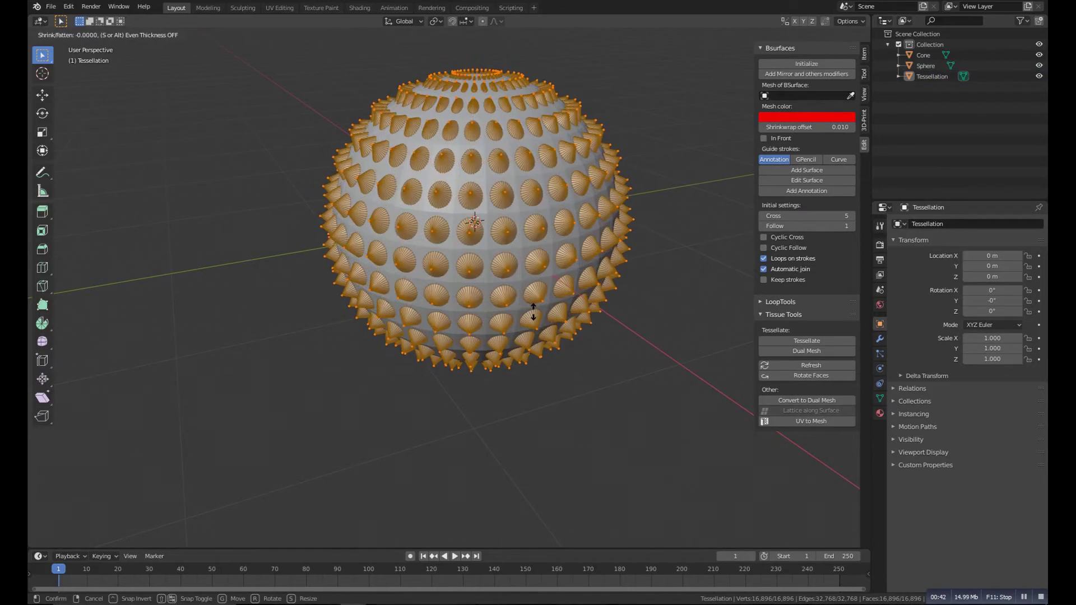
click(533, 312)
right_click(534, 316)
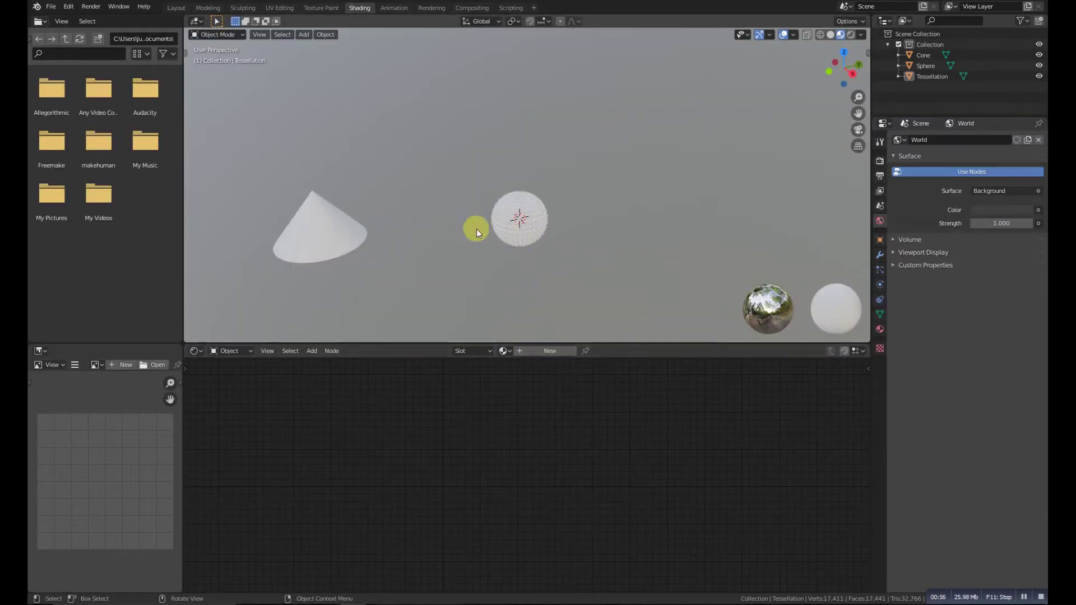
Delete the original cone and display the remaining spiky sphere in solid shading.
click(335, 239)
key(Delete)
scroll(621, 267, up, 4)
shift+middle_drag(552, 245, 565, 147)
middle_drag(524, 215, 541, 199)
key(z)
Add a camera, align it to the current view of the spiky sphere and look through it.
key(shift+a)
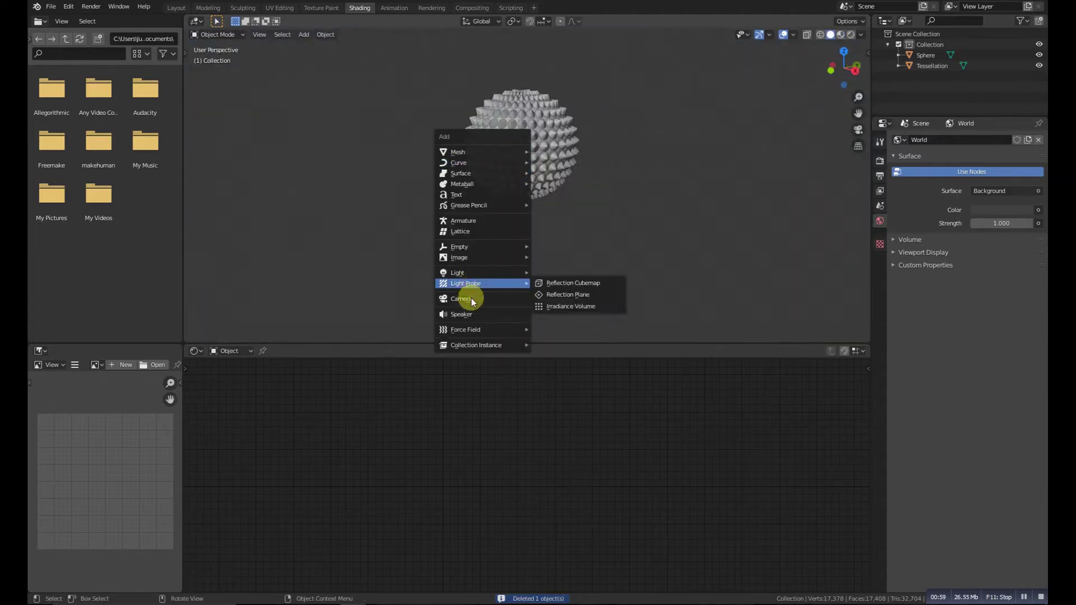
click(477, 302)
key(ctrl+alt+KP_0)
middle_drag(595, 159, 577, 147)
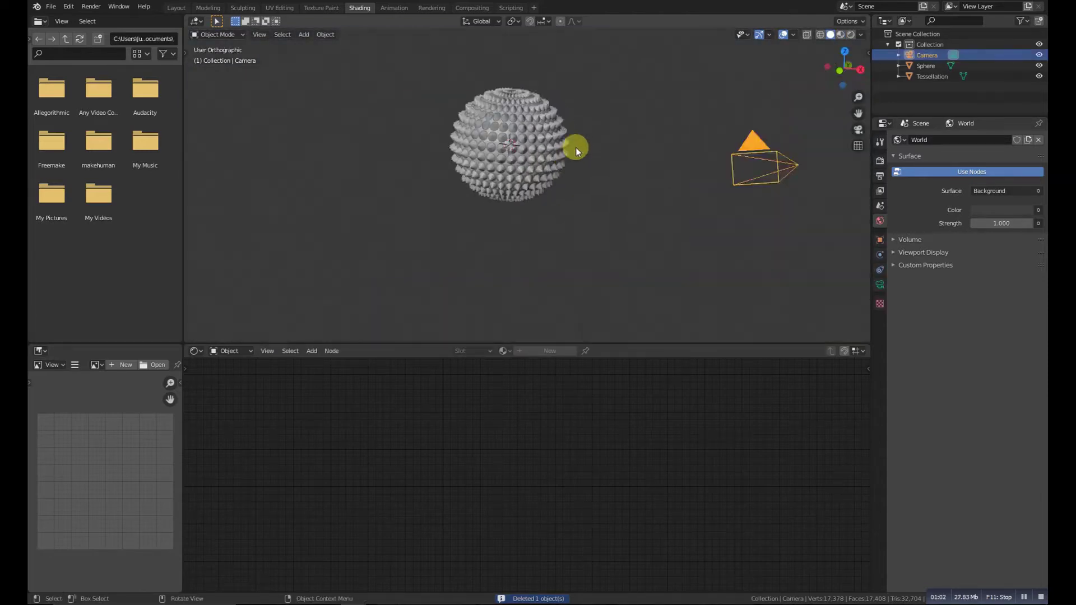
key(ctrl+KP_3)
key(KP_0)
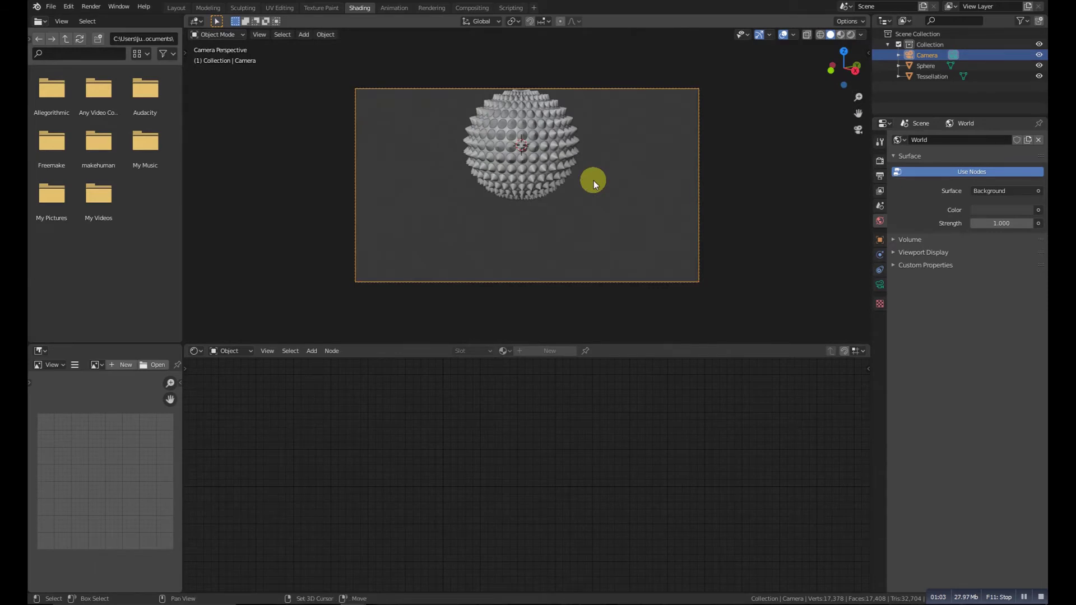
Fly the camera closer until the spiky sphere sits near the centre of the frame.
key(shift+grave)
key(w)
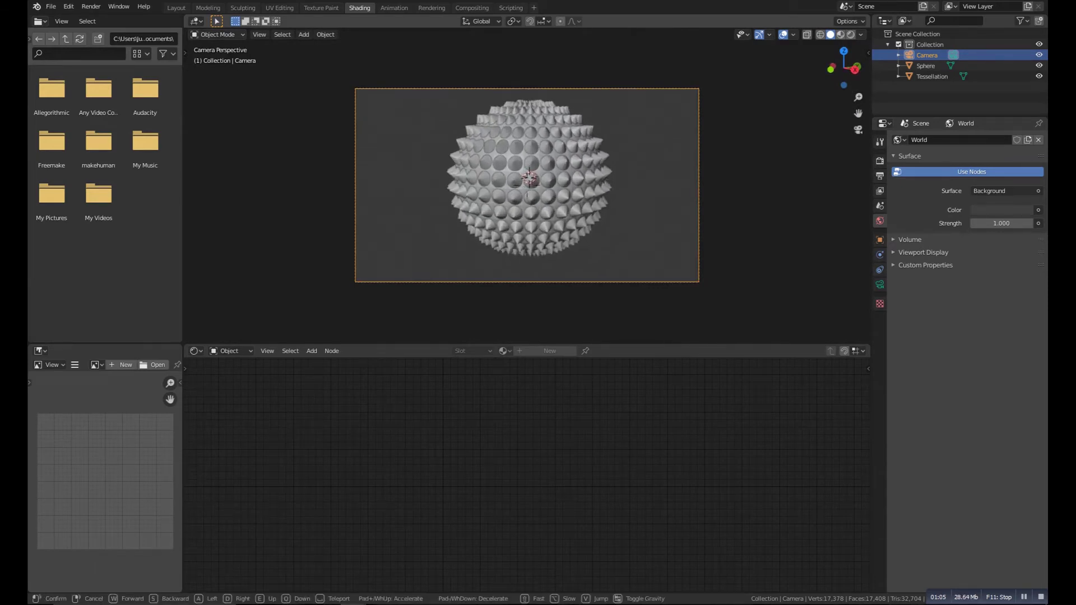
click(527, 185)
scroll(533, 188, up, 3)
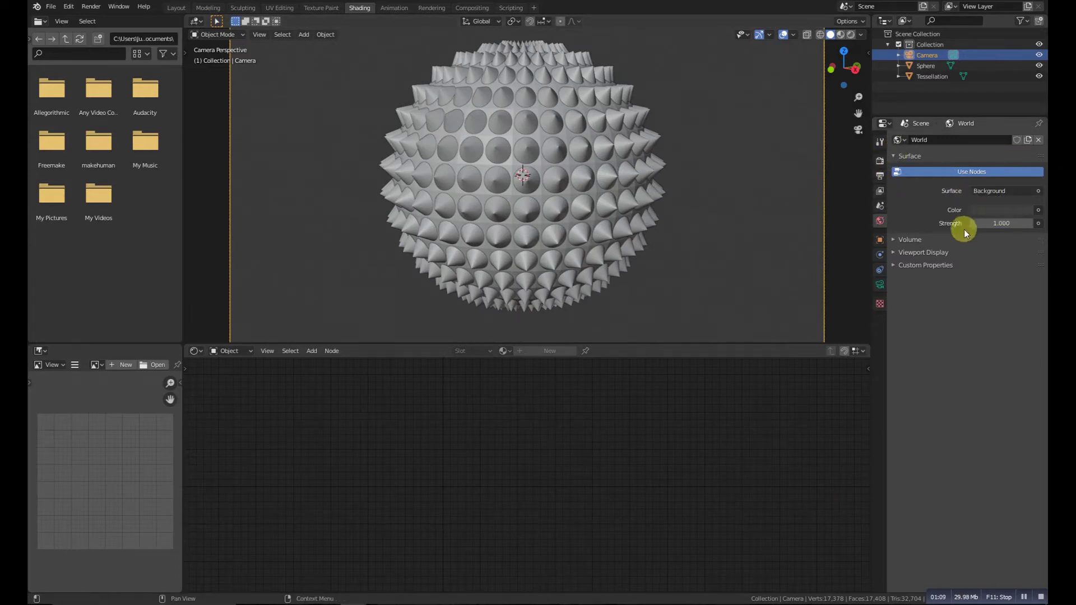
Check the camera view in rendered shading and return to solid shading.
key(z)
click(483, 98)
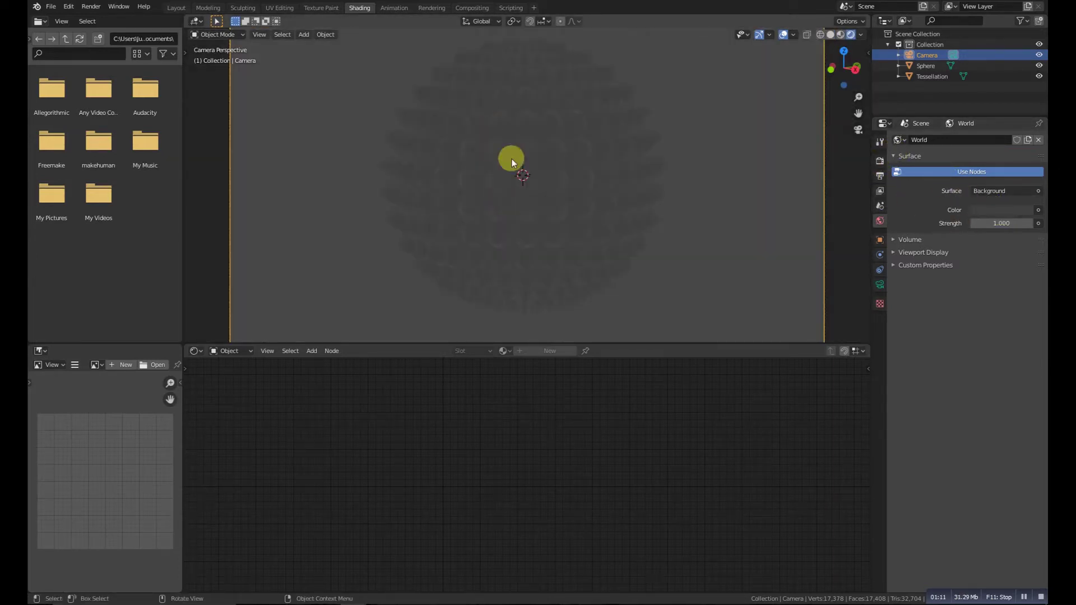
key(z)
click(616, 232)
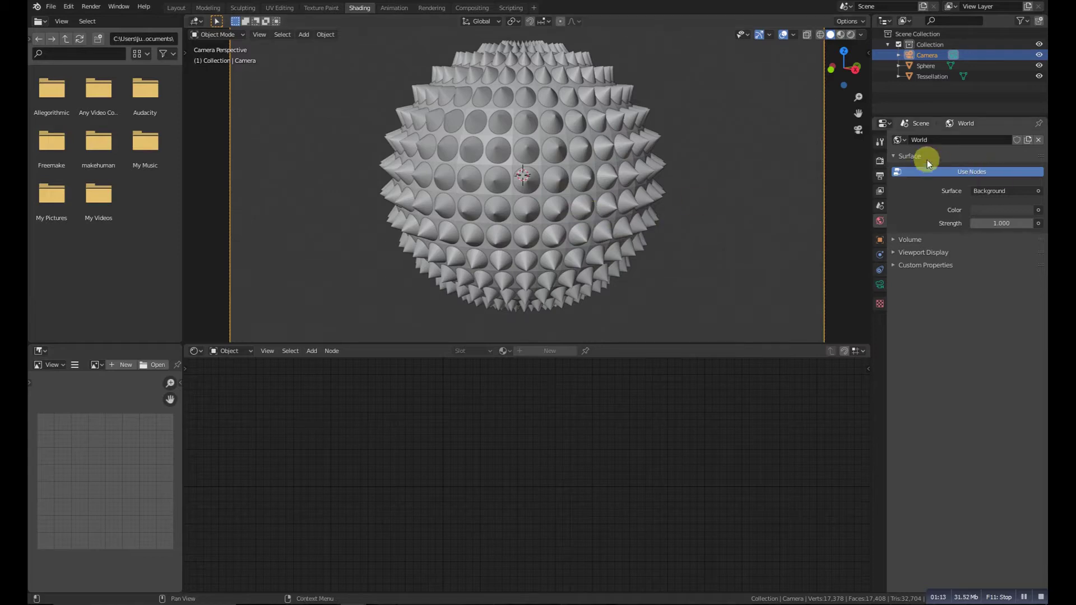
Add a point light to the scene at the 3D cursor in the sphere's centre.
click(880, 161)
key(shift+a)
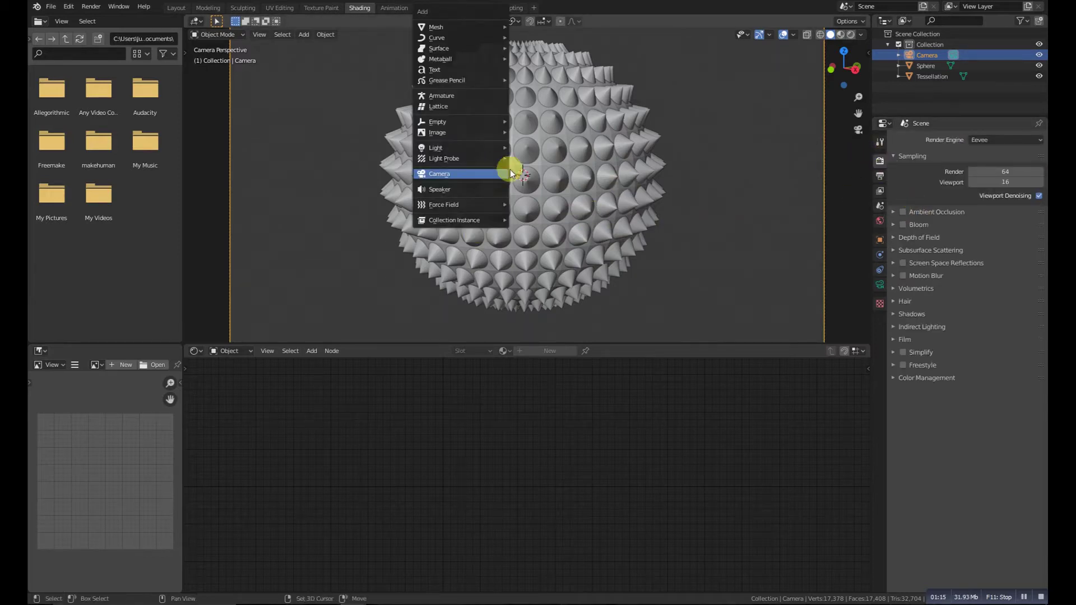
mouse_move(476, 151)
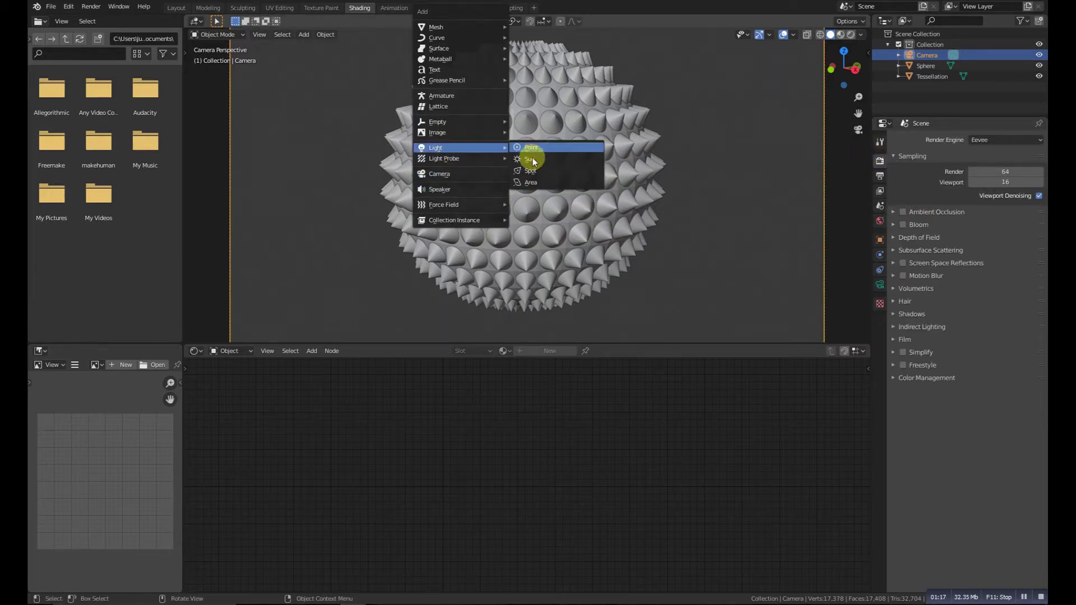
click(543, 147)
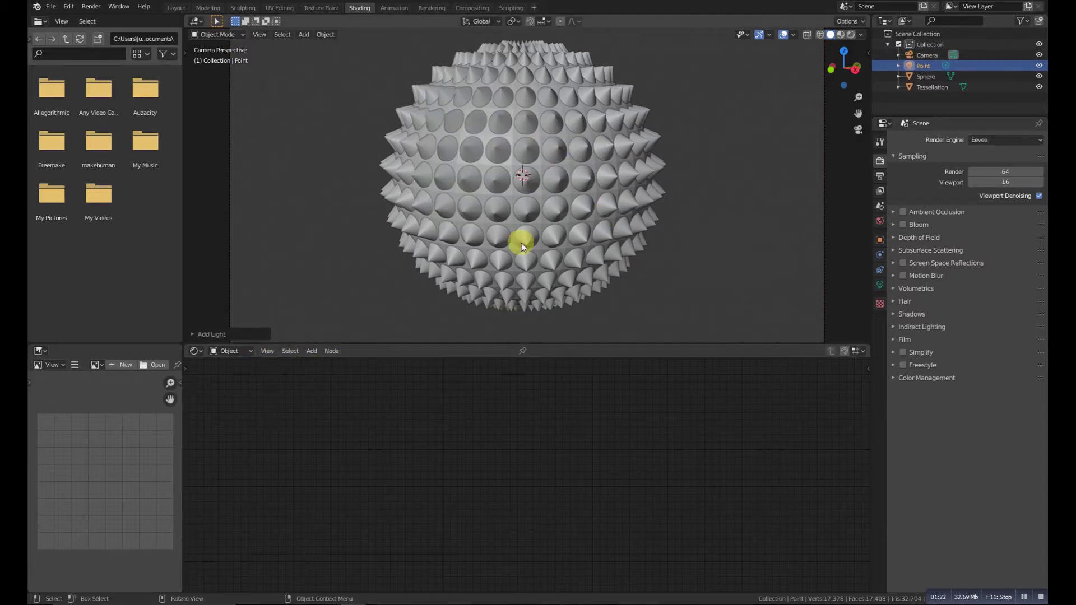
scroll(521, 244, down, 2)
Set the point light's power to 1000 W and its colour to bright green, and preview it in rendered shading.
click(880, 285)
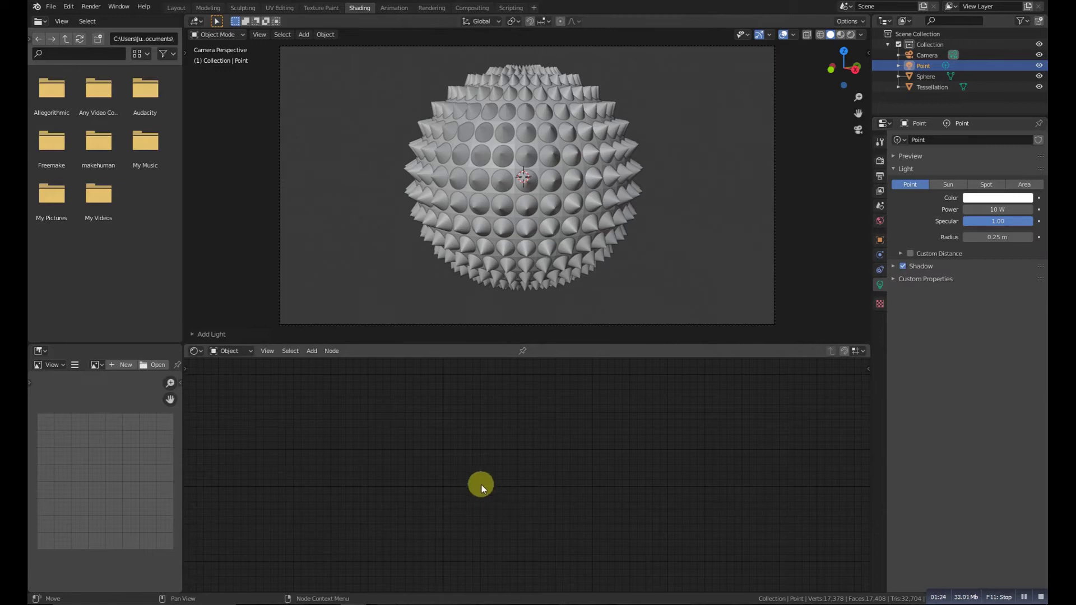
click(993, 208)
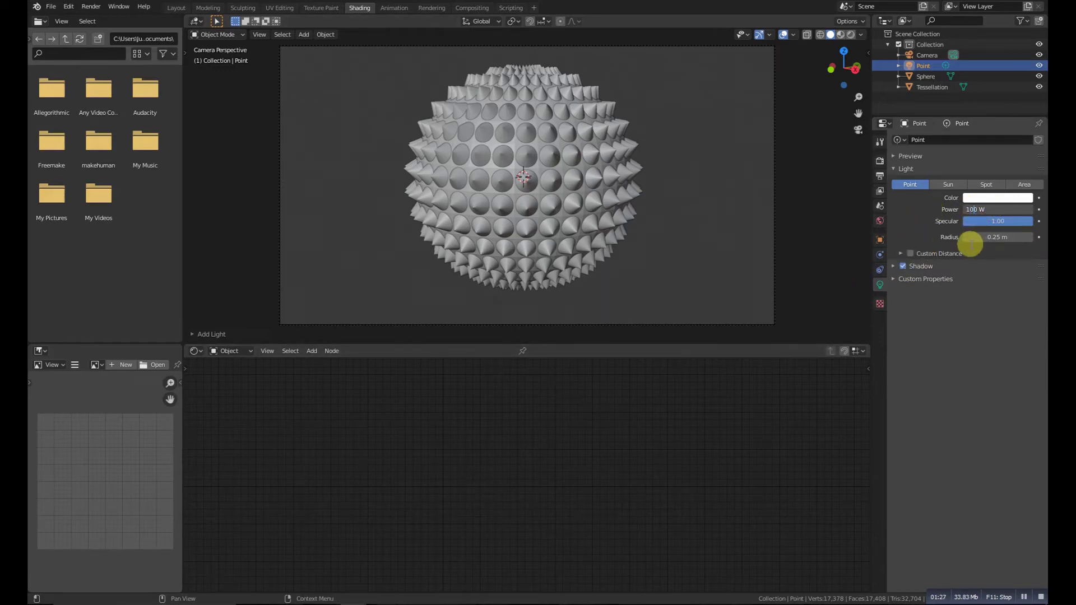
click(967, 198)
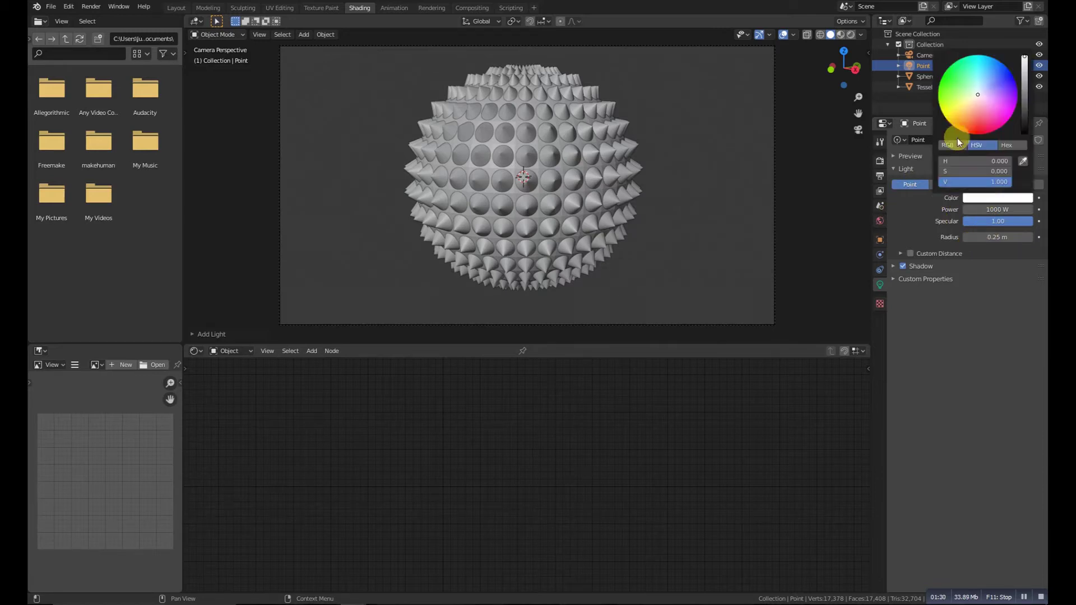
drag(978, 95, 958, 61)
click(850, 34)
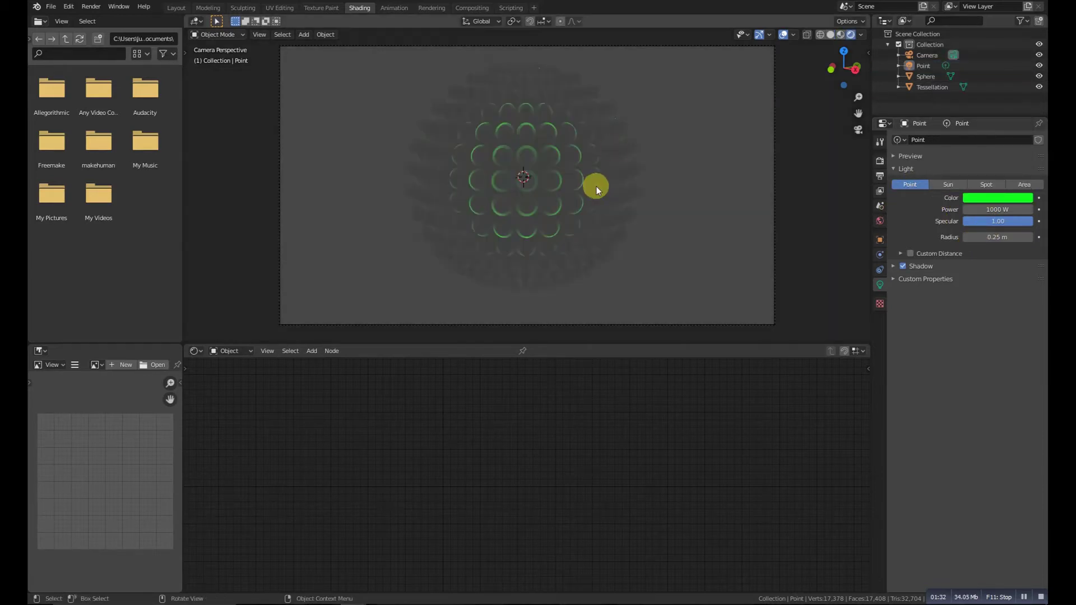
Give the tessellation a new material with Glass BSDF as its surface shader.
click(543, 174)
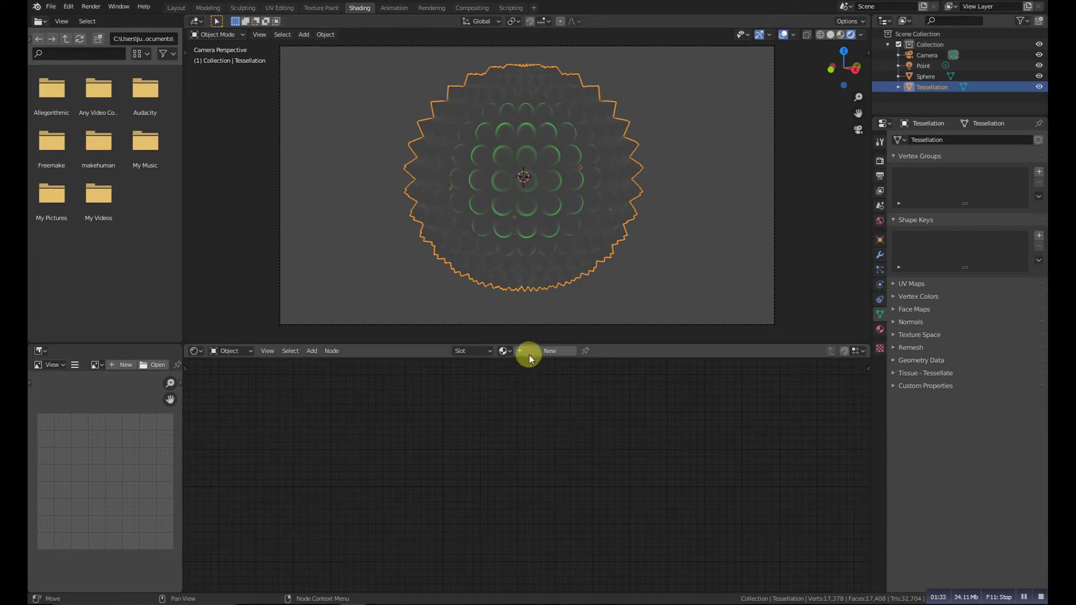
click(880, 329)
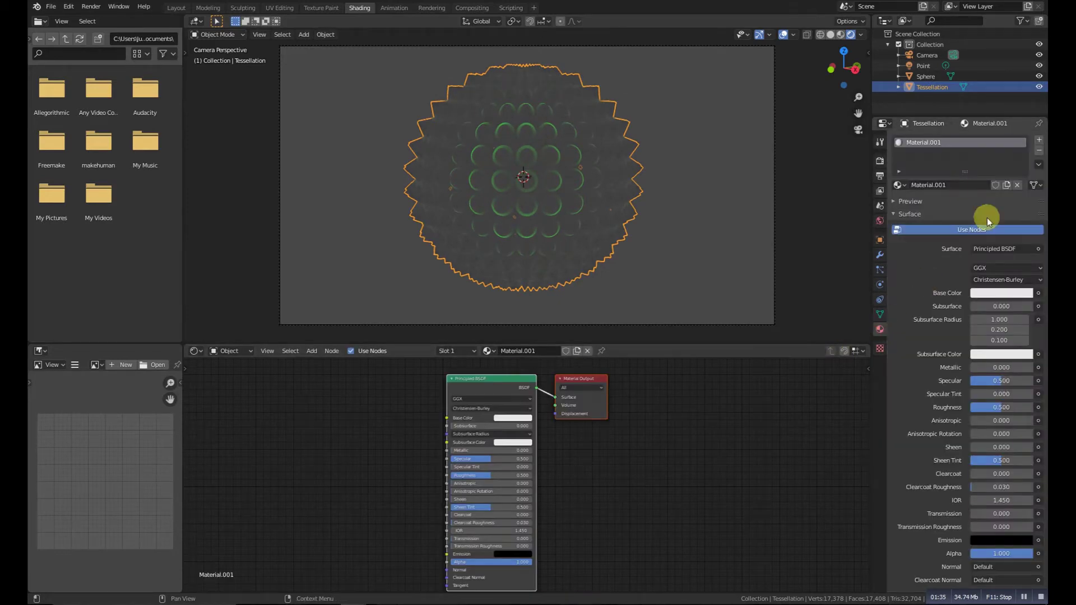
click(996, 249)
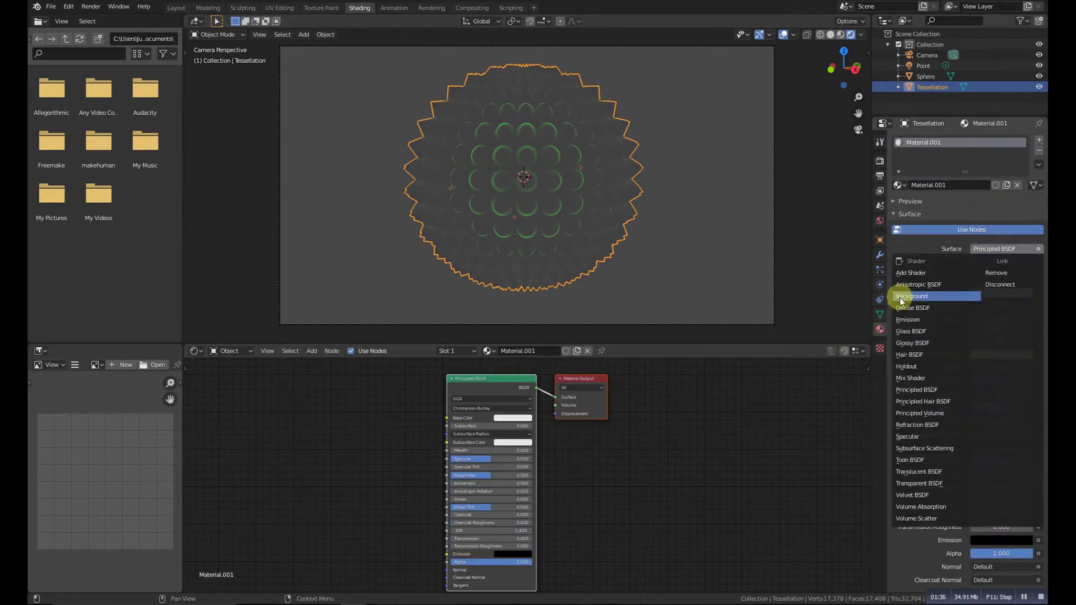
click(914, 332)
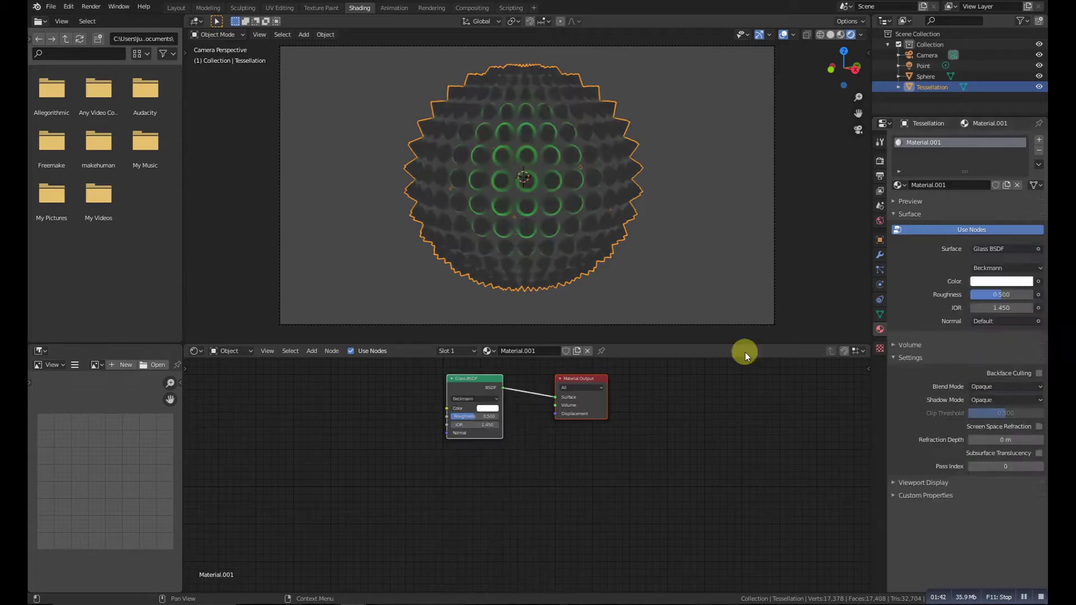
Set the Glass BSDF roughness to 0.285 and its colour to bright green.
scroll(473, 453, up, 3)
drag(504, 431, 468, 427)
click(500, 414)
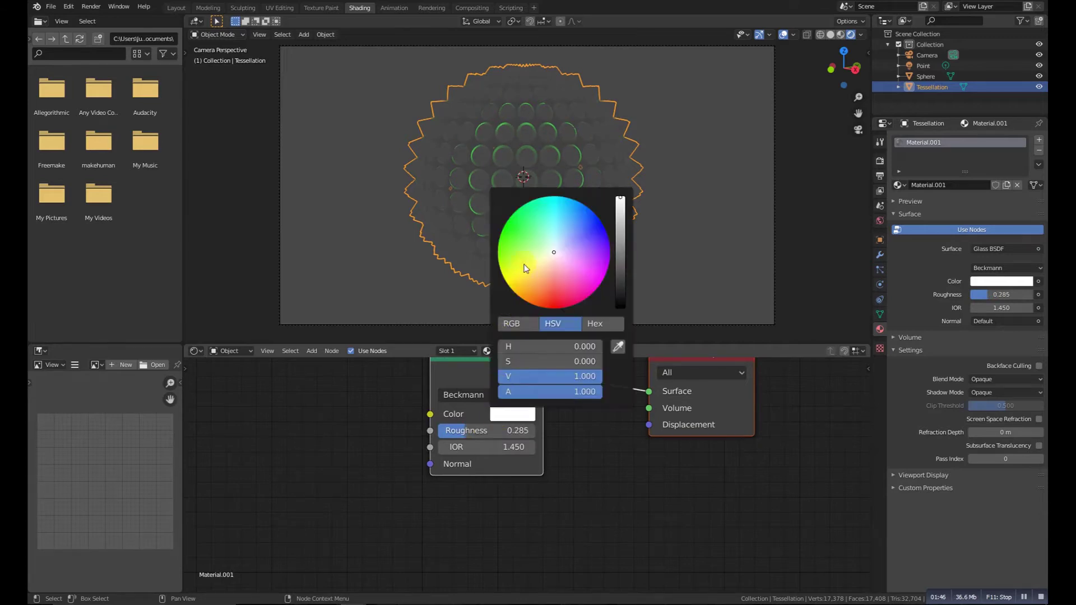
click(508, 219)
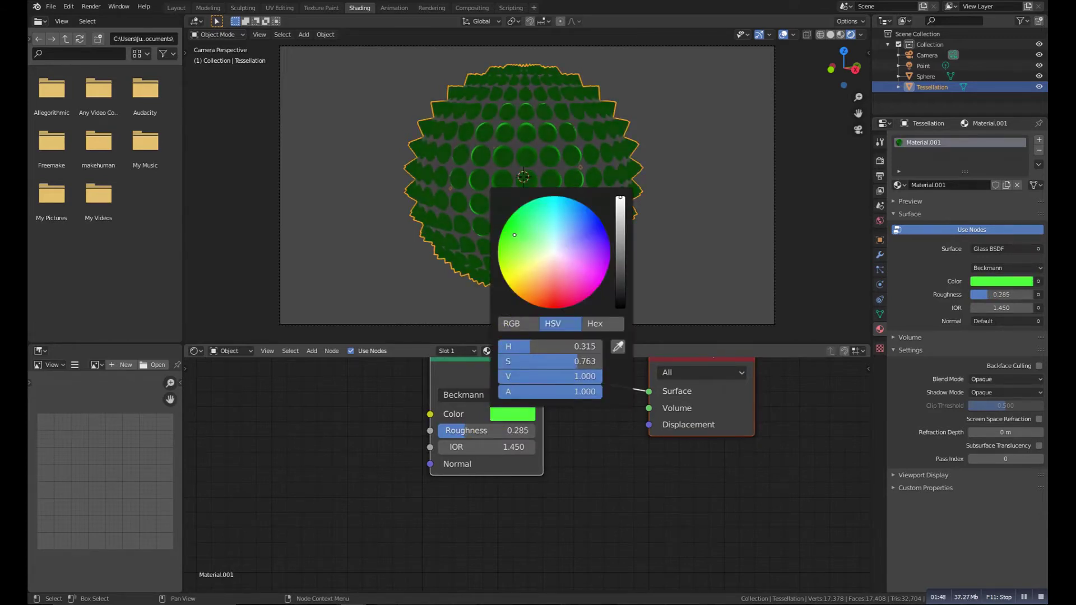
Enable Ambient Occlusion, Bloom and Screen Space Reflections with Refraction for the Eevee renderer.
click(879, 161)
click(903, 212)
click(902, 224)
click(902, 263)
click(893, 263)
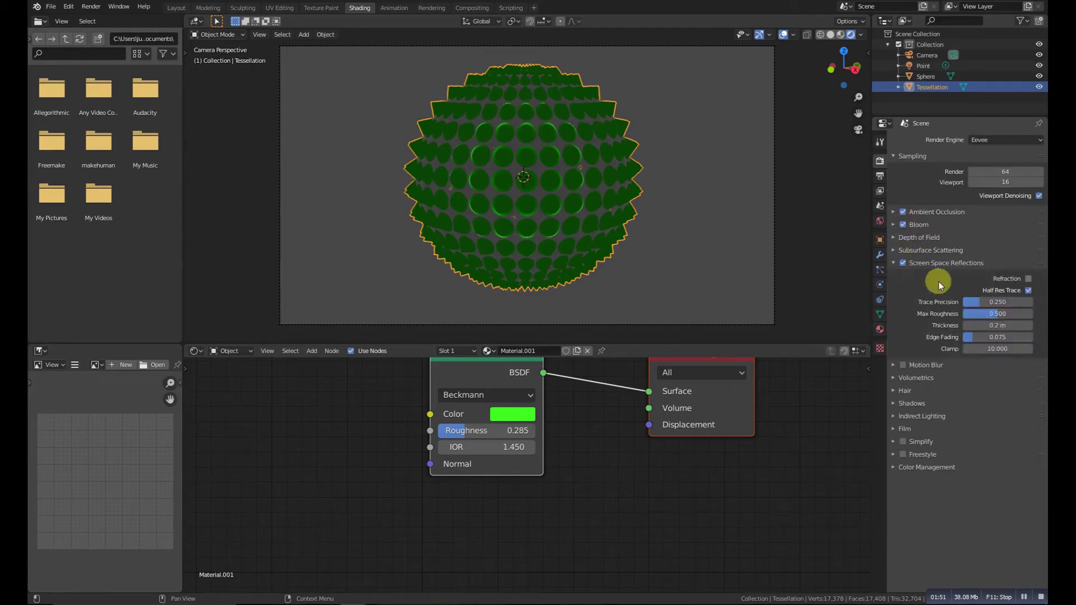
click(1028, 279)
Compare the spiky sphere in solid and rendered shading with nothing selected.
key(z)
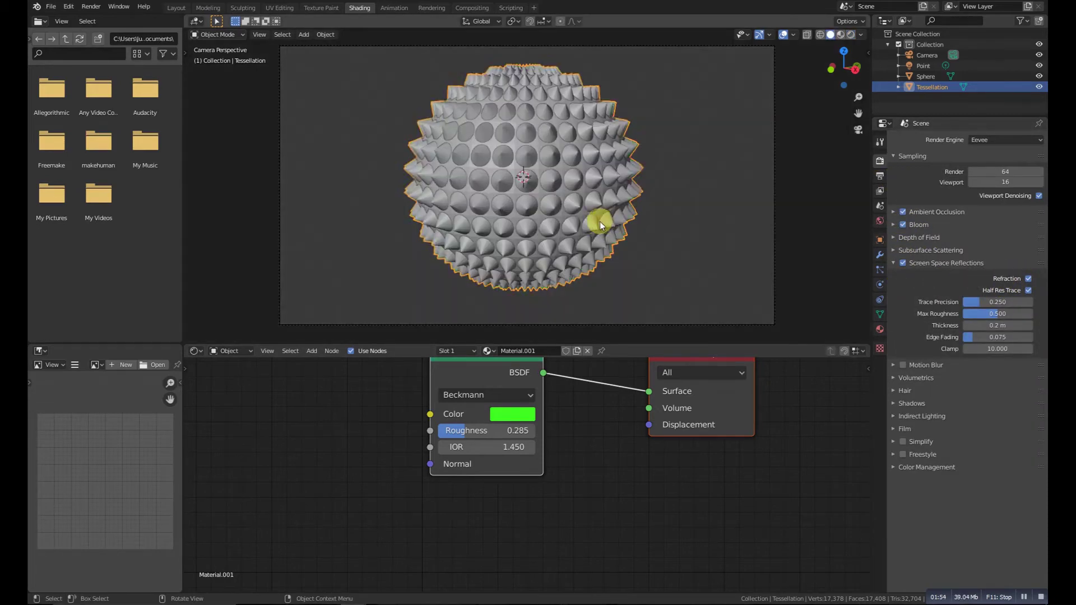
key(alt+a)
scroll(570, 237, up, 2)
key(z)
click(565, 176)
key(z)
click(655, 186)
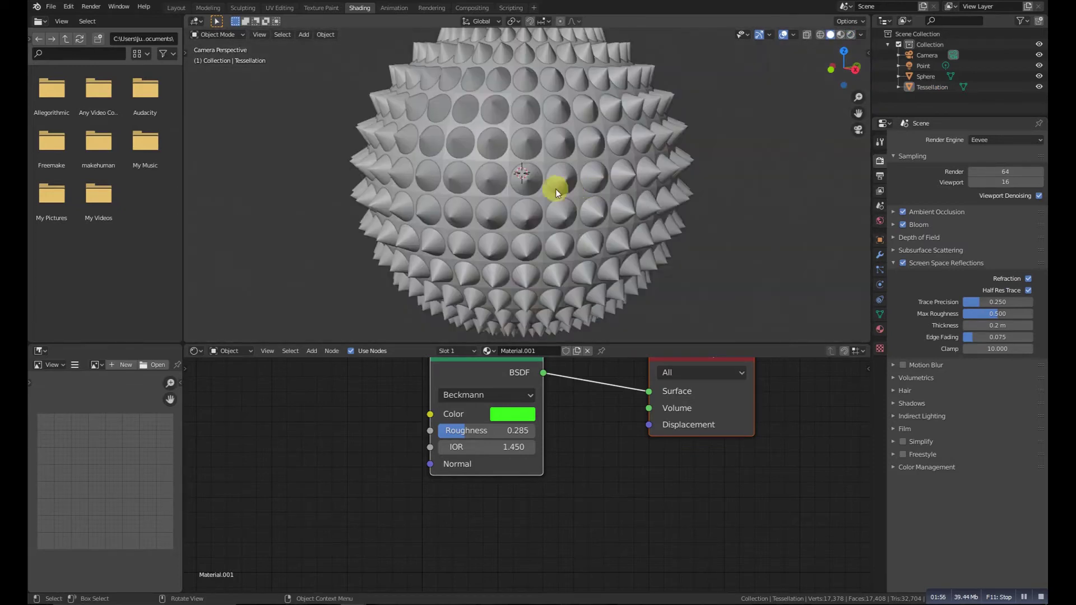
click(546, 195)
right_click(546, 195)
click(556, 208)
key(alt+a)
key(z)
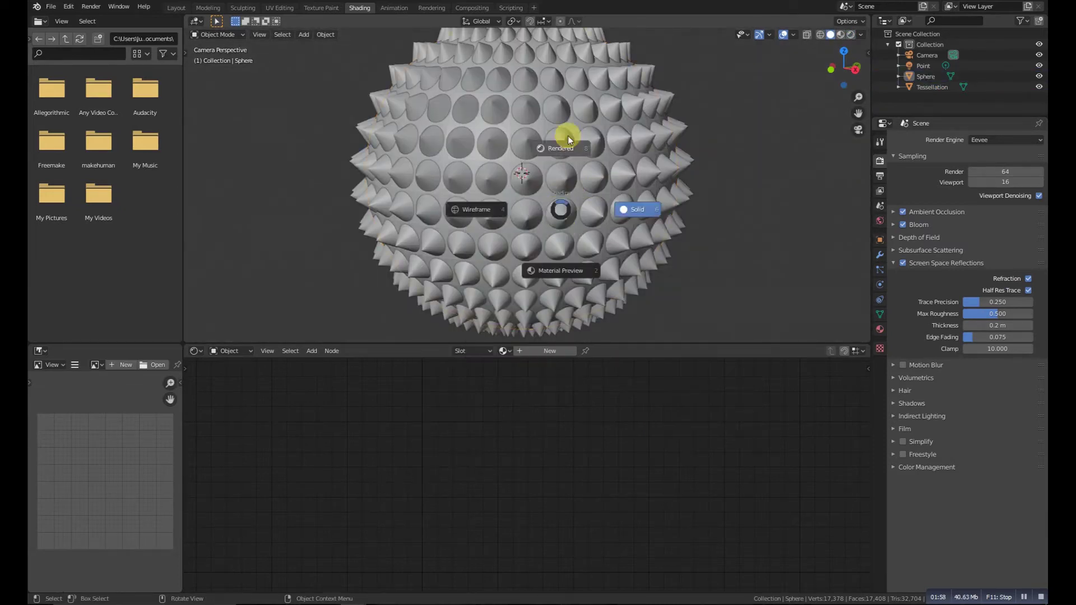
click(567, 135)
scroll(579, 240, down, 3)
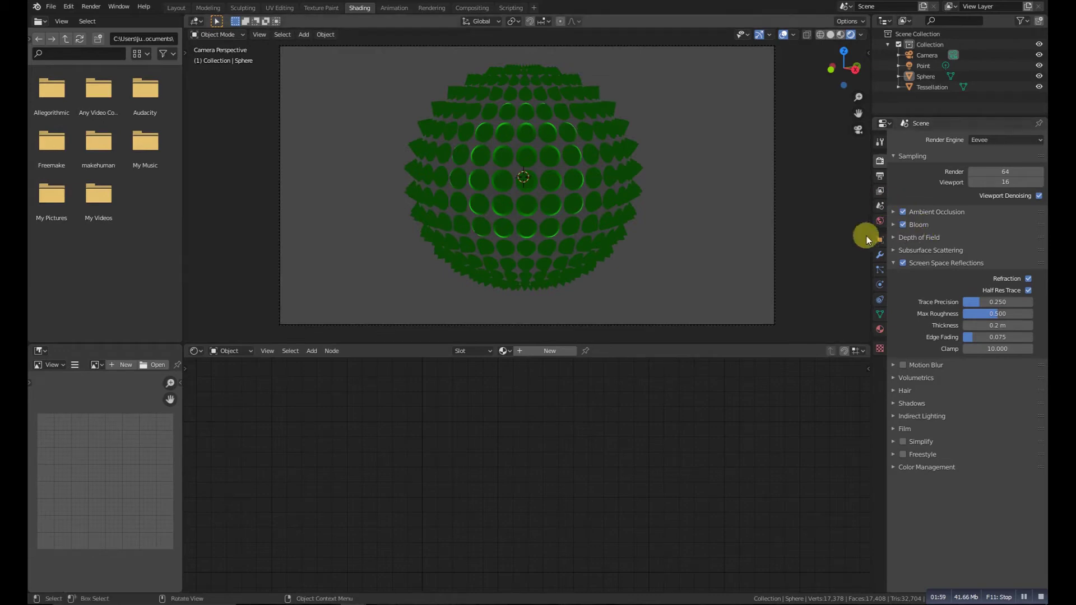
Set the world background colour to black and return the viewport to solid shading.
click(880, 220)
click(1012, 208)
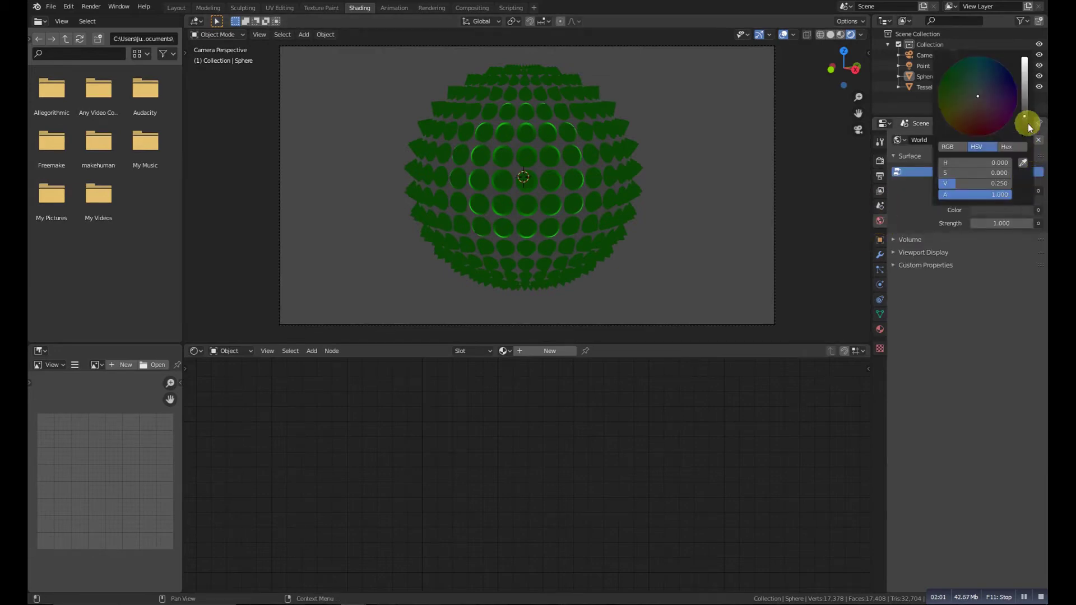
drag(1028, 127, 1026, 138)
key(z)
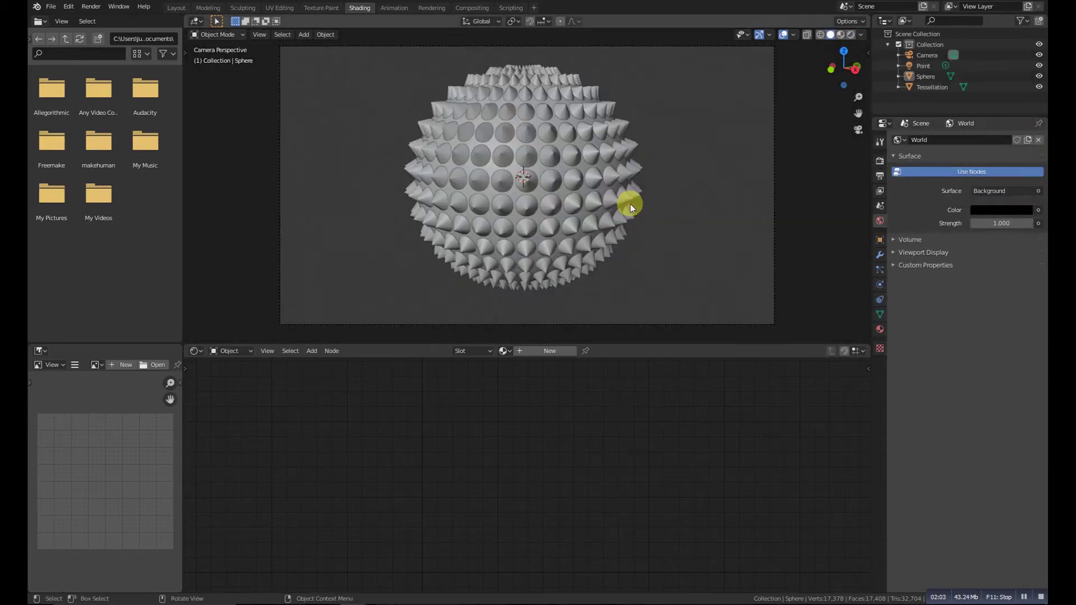
Switch to rendered shading and set the point light's radius to 0.99 m and power to 10000 W.
click(930, 65)
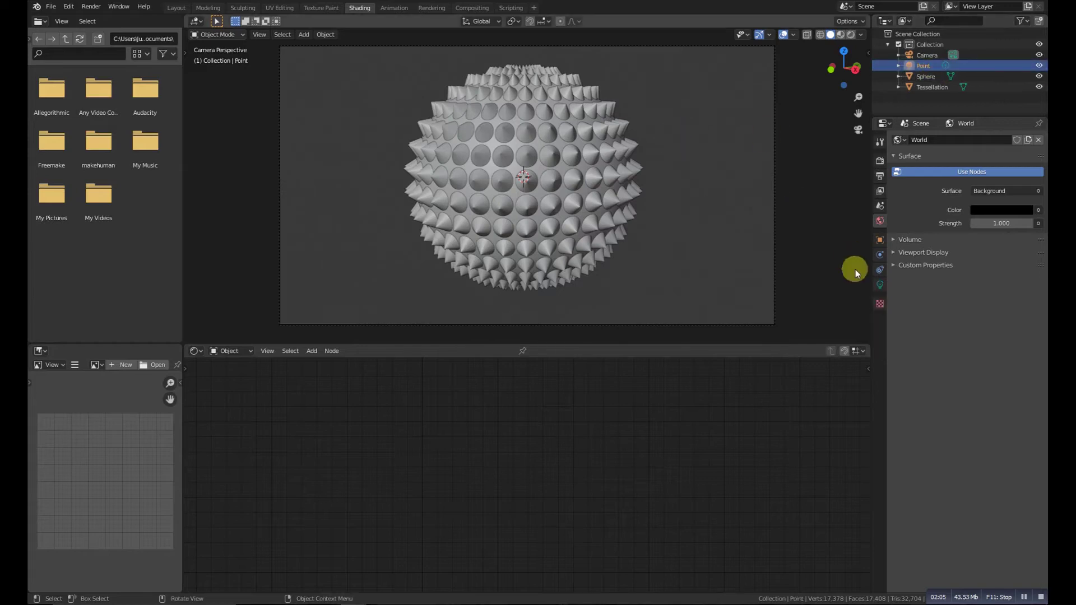
click(880, 285)
key(z)
mouse_move(978, 235)
mouse_down()
mouse_move(1056, 234)
mouse_move(981, 236)
mouse_up()
click(972, 211)
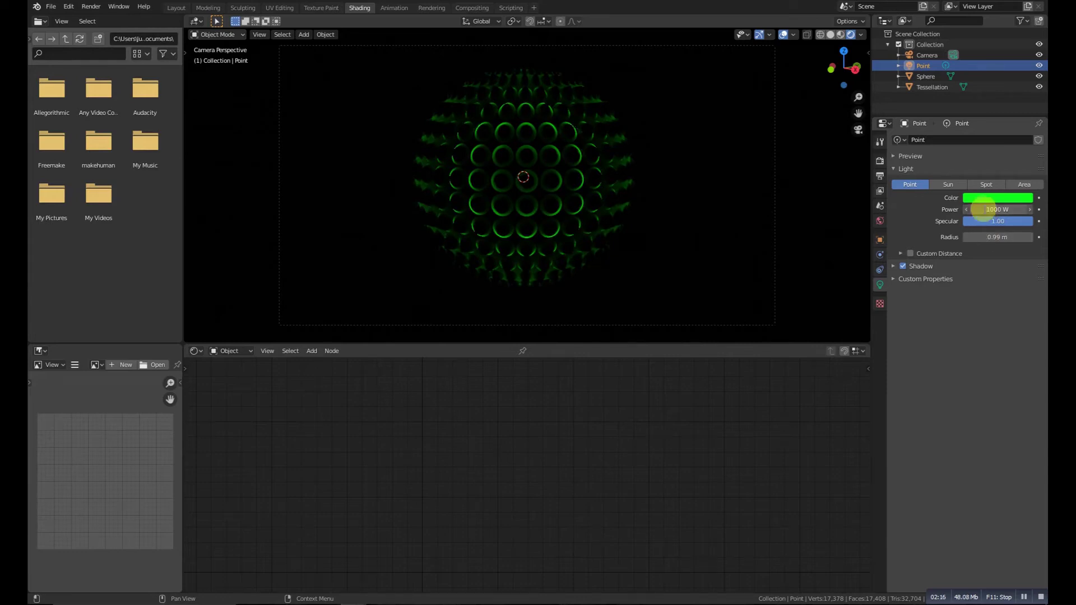
text(0)
key(Return)
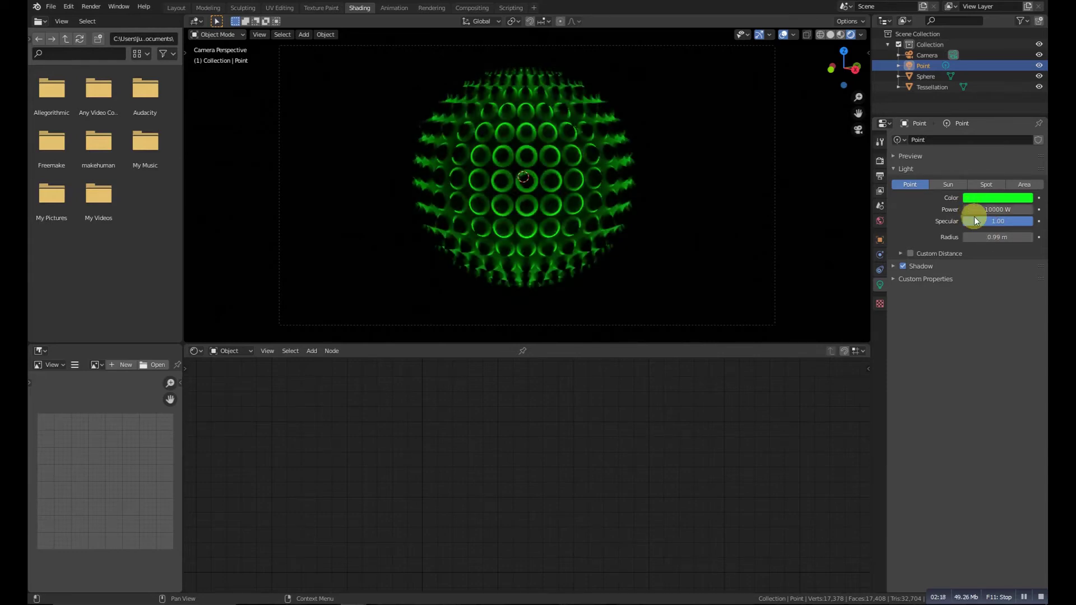
Set the spiky tessellation's glass material to an IOR of 1.250 and a roughness of 0.292.
click(546, 202)
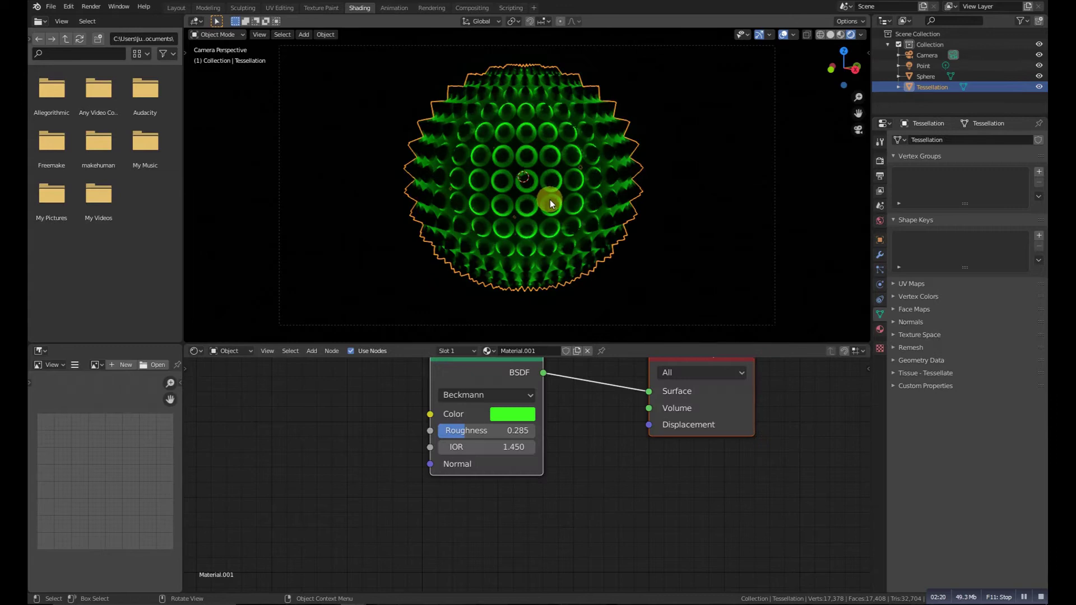
click(444, 448)
click(445, 448)
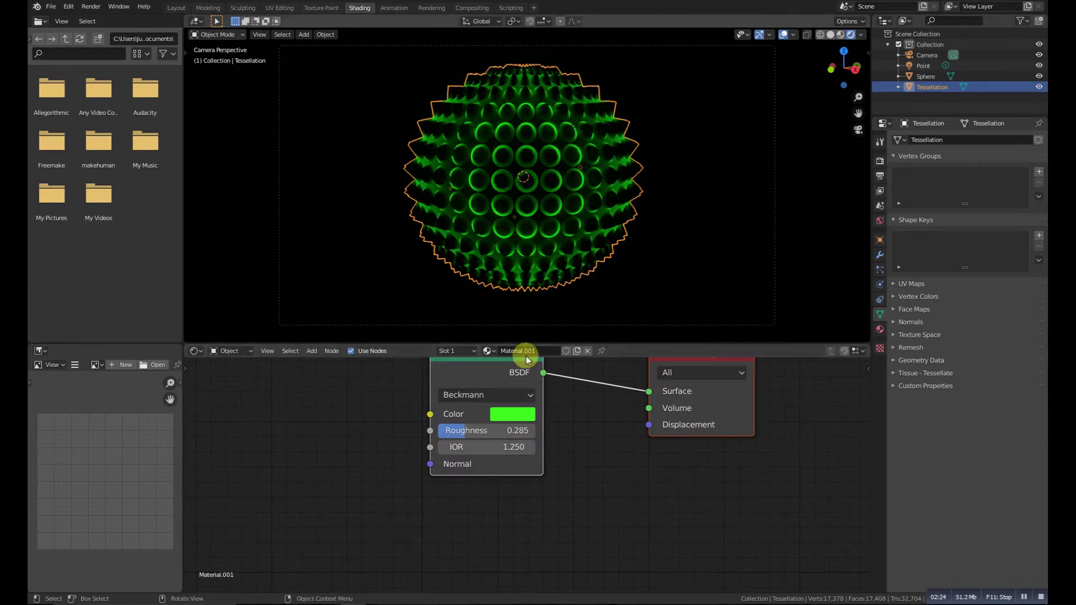
drag(487, 430, 494, 430)
click(594, 160)
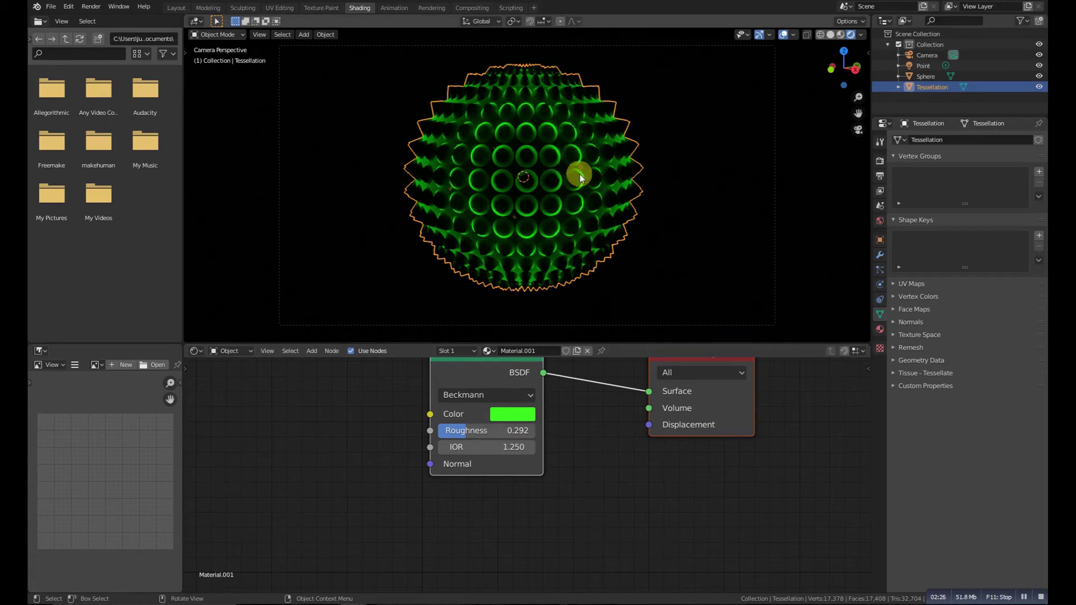
Assign the existing green glass Material.001 to the inner sphere and deselect it.
click(529, 201)
click(503, 352)
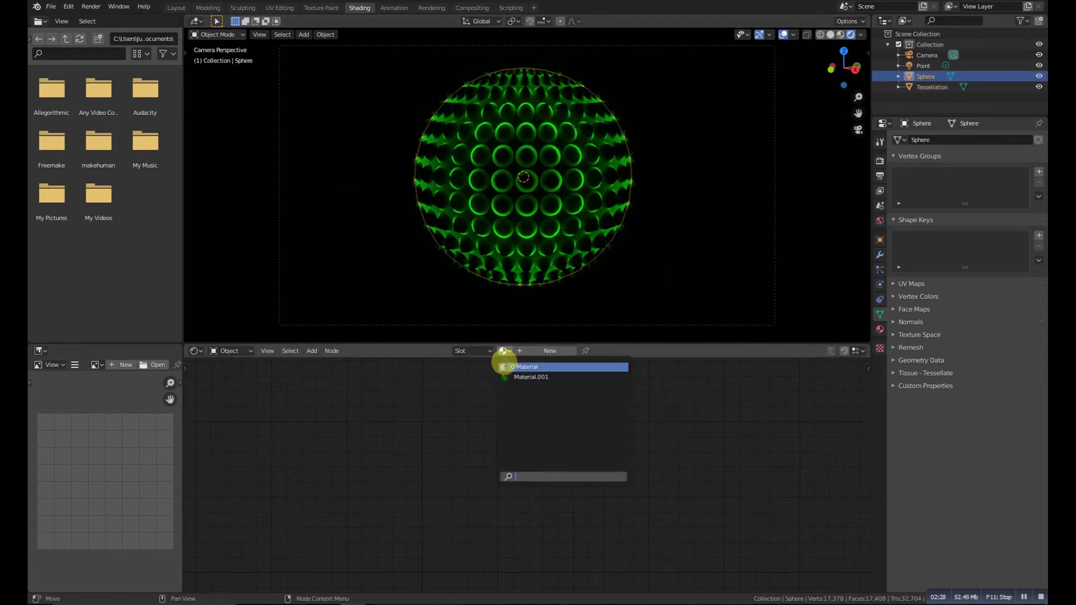
click(510, 370)
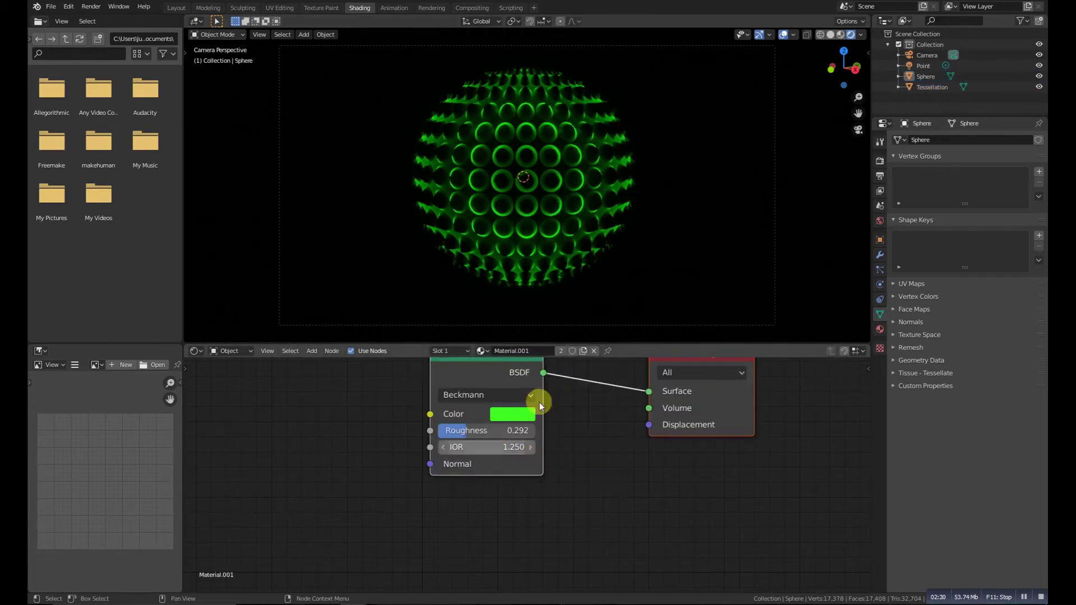
click(649, 233)
scroll(575, 238, down, 4)
scroll(566, 233, up, 4)
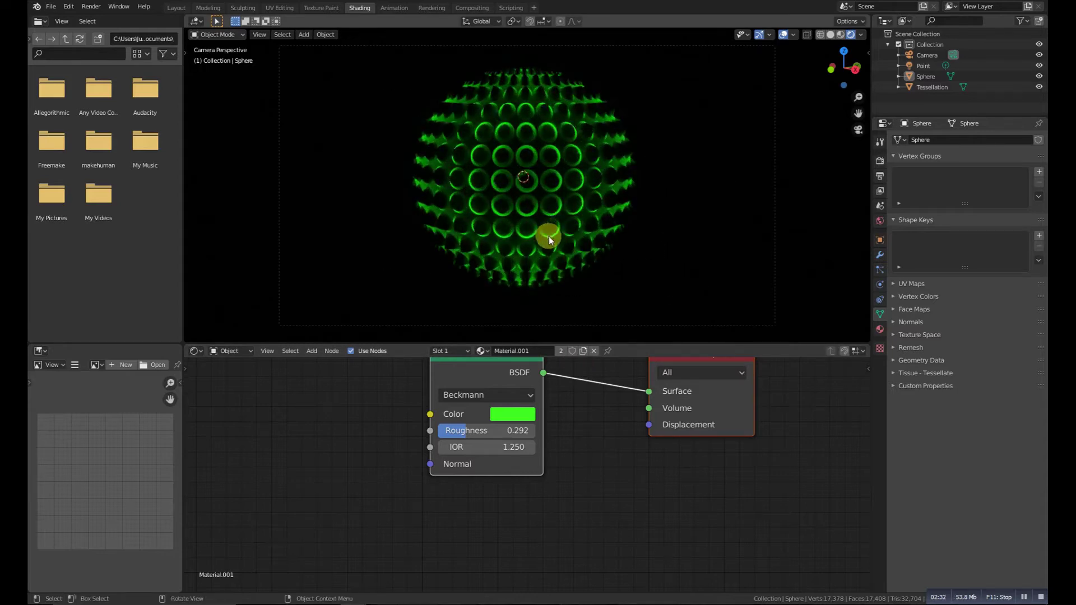
Set the Bloom knee to 0.881 for the Eevee renderer.
click(880, 161)
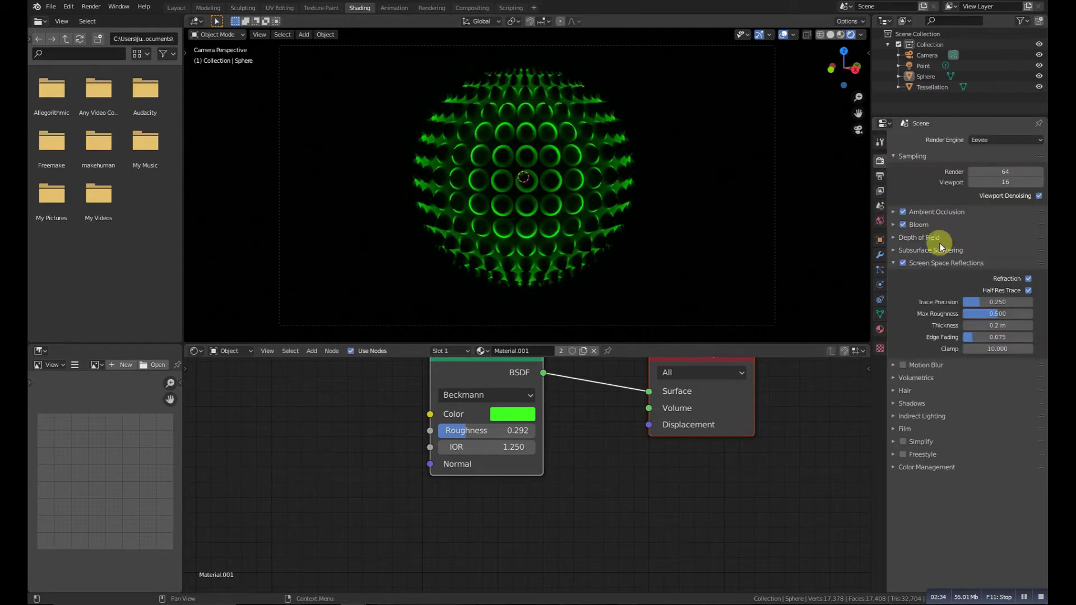
click(891, 226)
drag(992, 252, 1020, 252)
Select the point light and turn off its shadow while looking through the camera.
scroll(566, 214, up, 3)
middle_drag(566, 214, 553, 235)
click(923, 65)
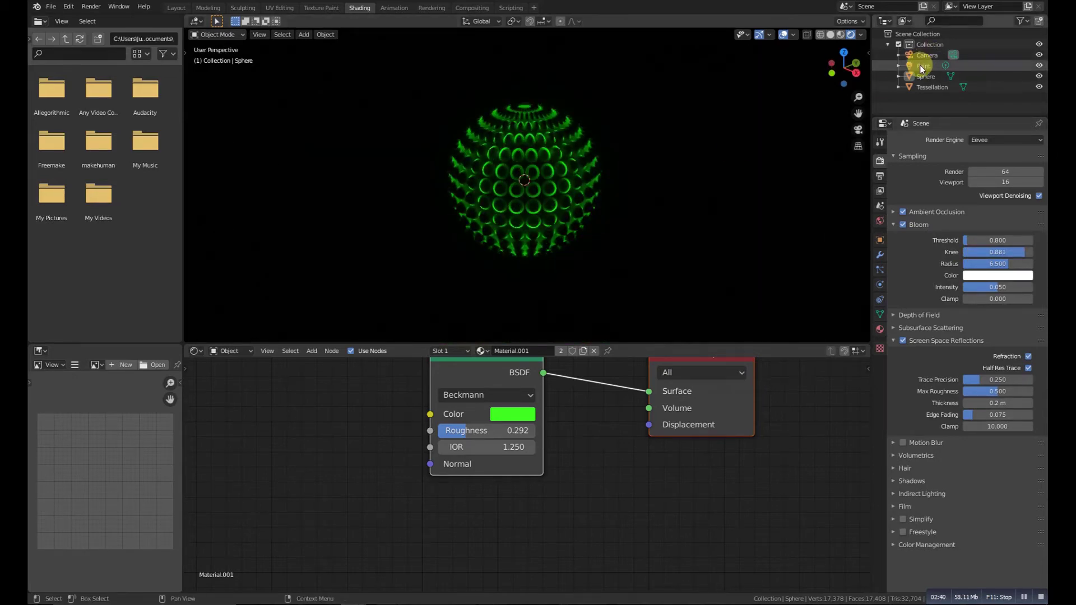
key(KP_0)
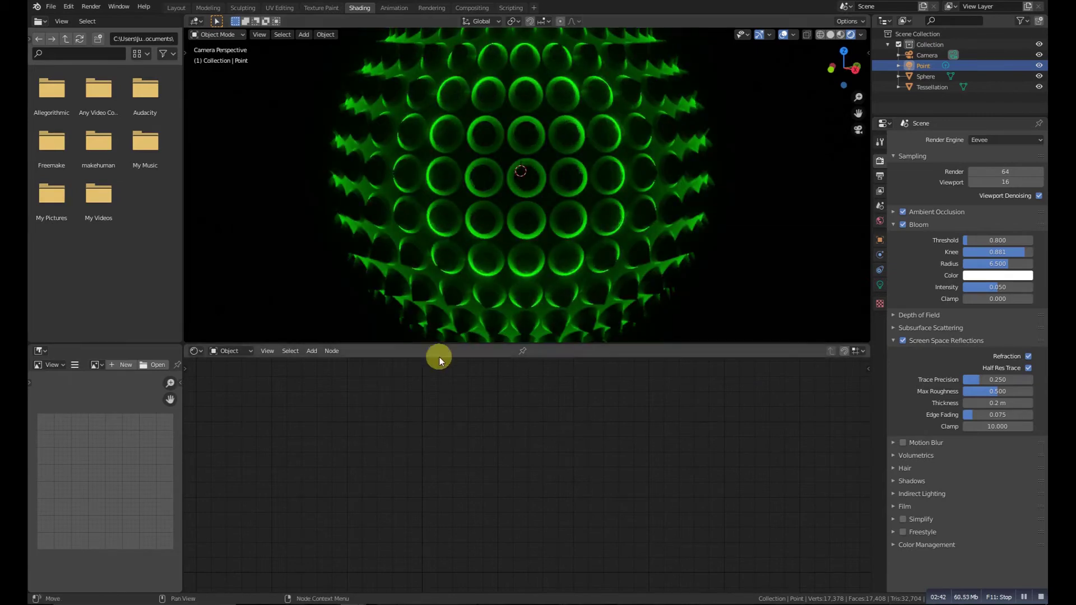
click(879, 287)
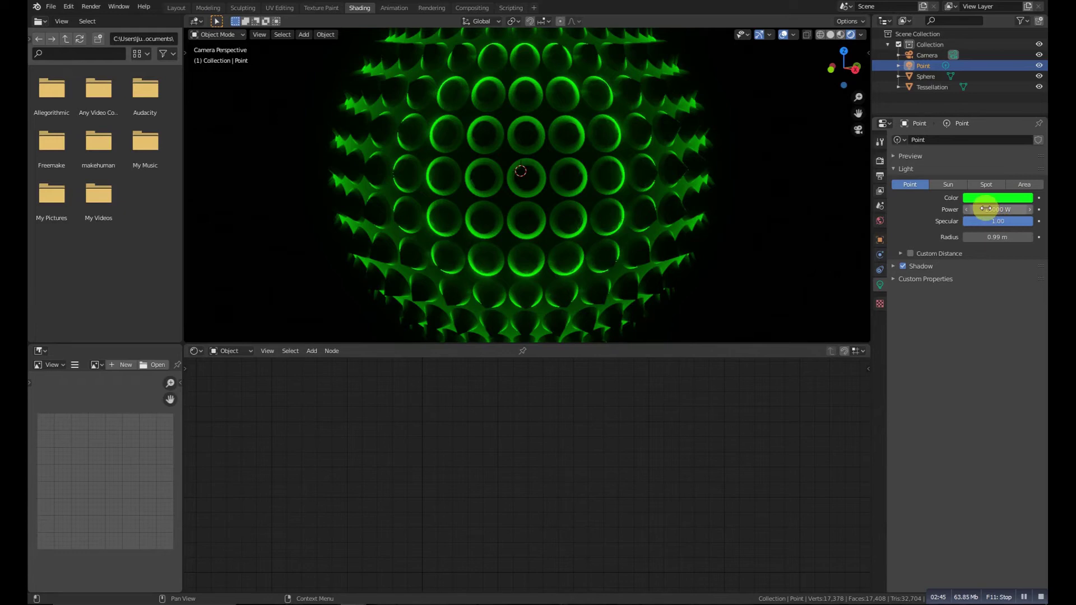
click(903, 266)
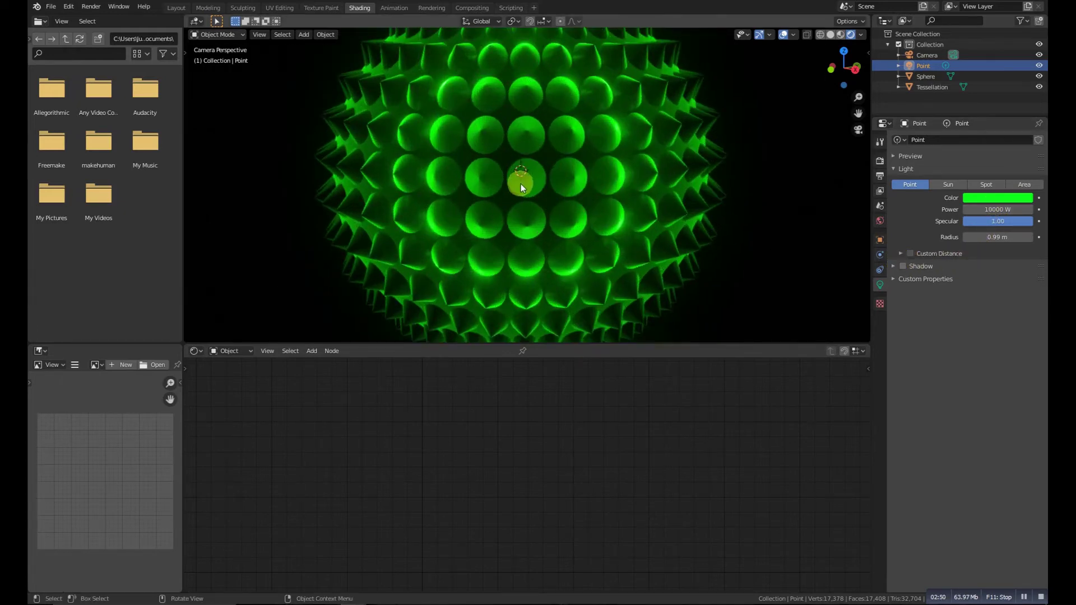
Enlarge the point light's radius to 1.24 m and raise its power to 100096 W, then deselect it.
drag(993, 237, 1009, 237)
scroll(568, 184, down, 5)
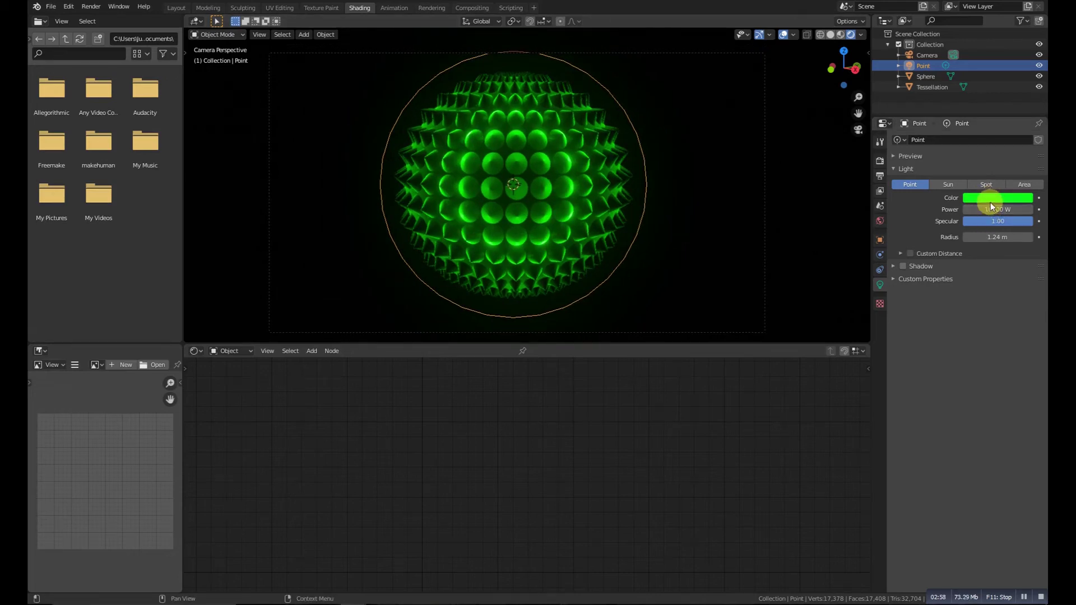
mouse_move(989, 209)
mouse_down()
mouse_move(1015, 209)
mouse_move(986, 209)
mouse_up()
click(974, 211)
key(Return)
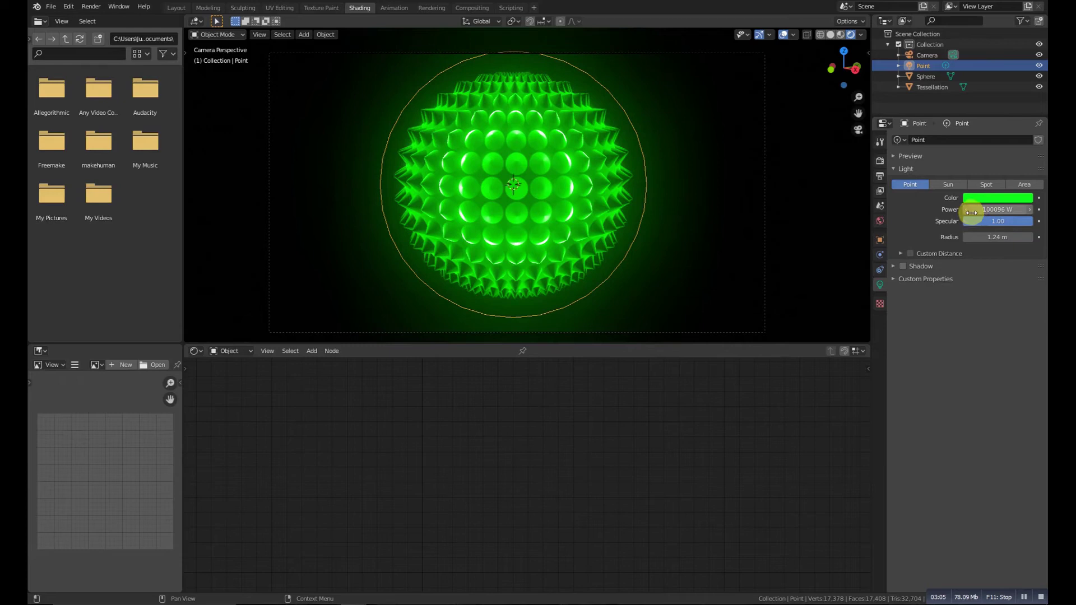
click(702, 204)
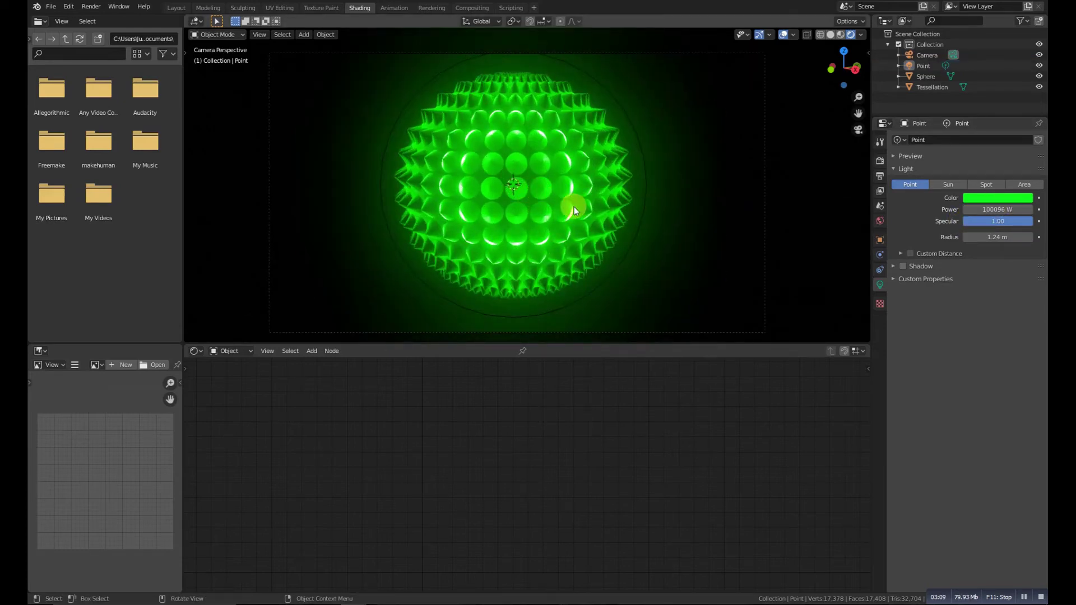
Duplicate the tessellation, inner sphere and point light together in wireframe and place the copy beside the original.
click(554, 188)
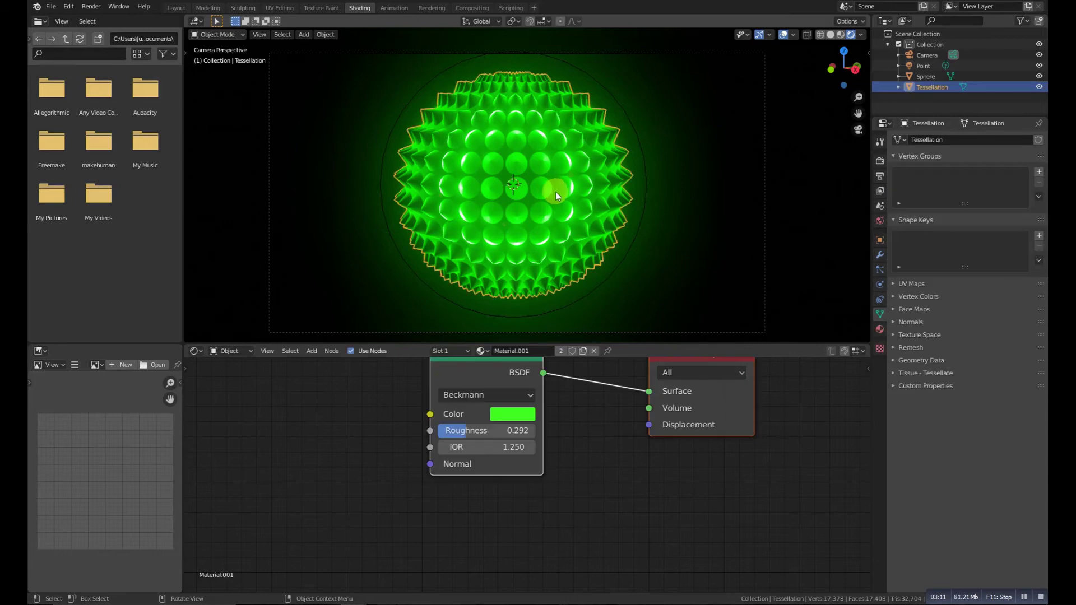
shift+click(584, 189)
scroll(553, 198, down, 2)
middle_drag(555, 196, 580, 184)
drag(430, 82, 631, 233)
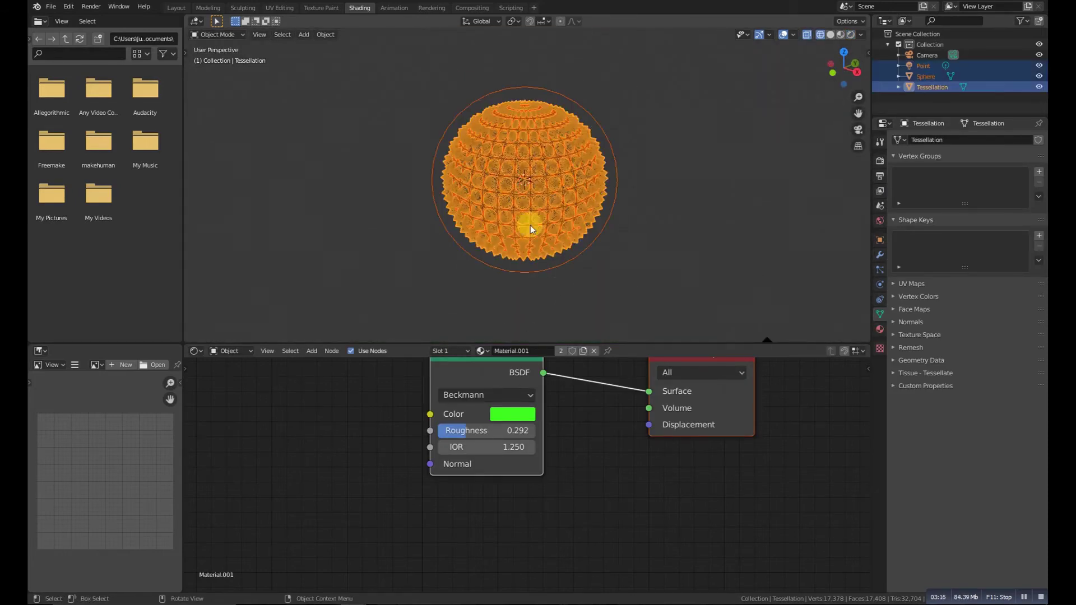
key(KP_0)
scroll(577, 200, down, 3)
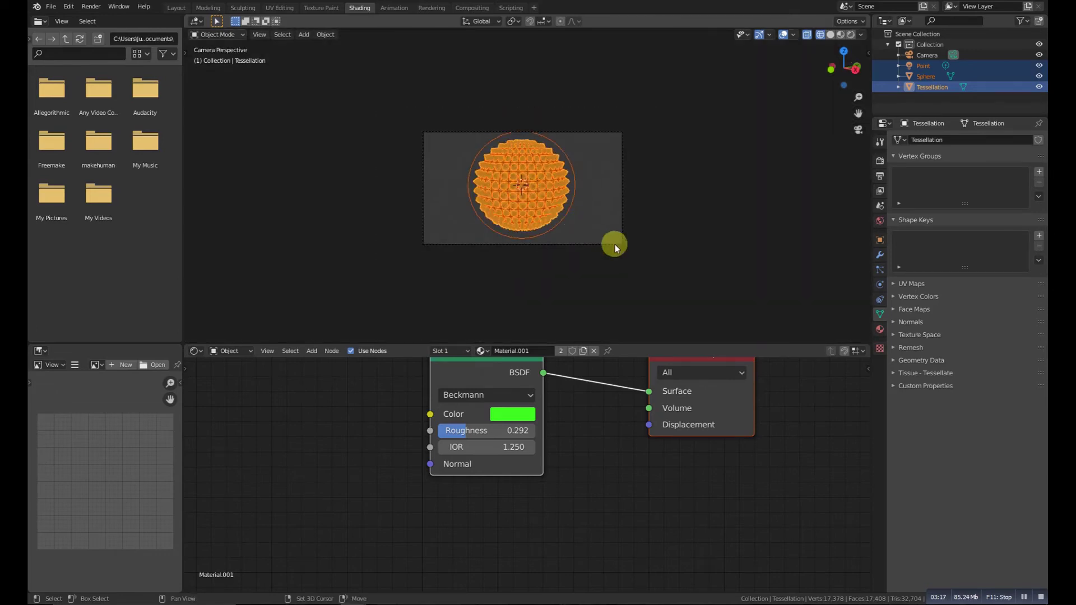
key(shift+d)
click(514, 232)
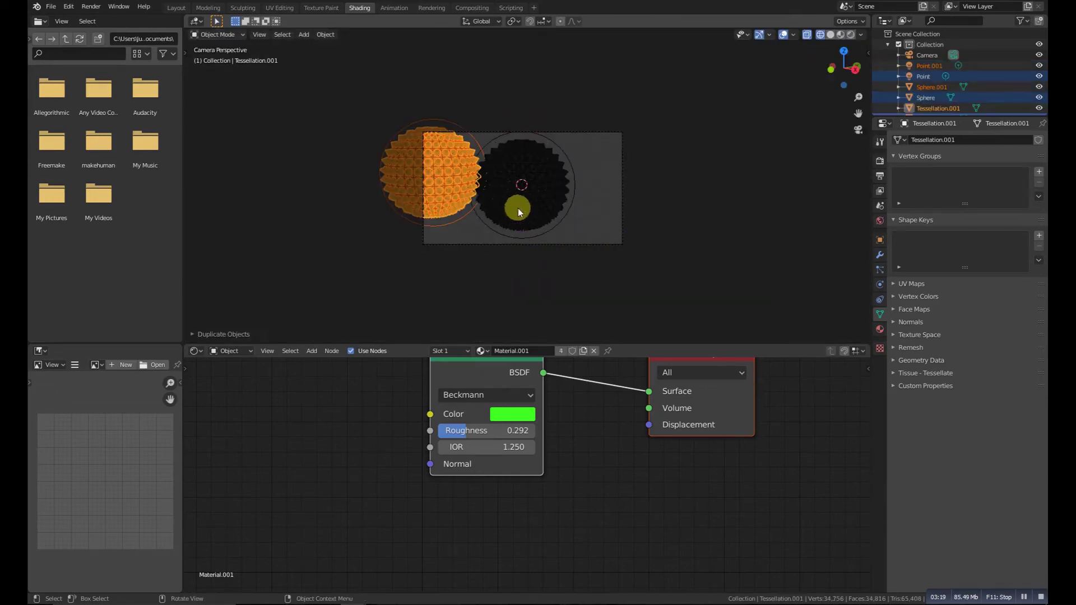
Reposition the duplicated sphere set in top and camera views so it sits behind the original at the frame's upper-left corner.
middle_drag(516, 209, 517, 255)
key(KP_7)
scroll(520, 275, down, 3)
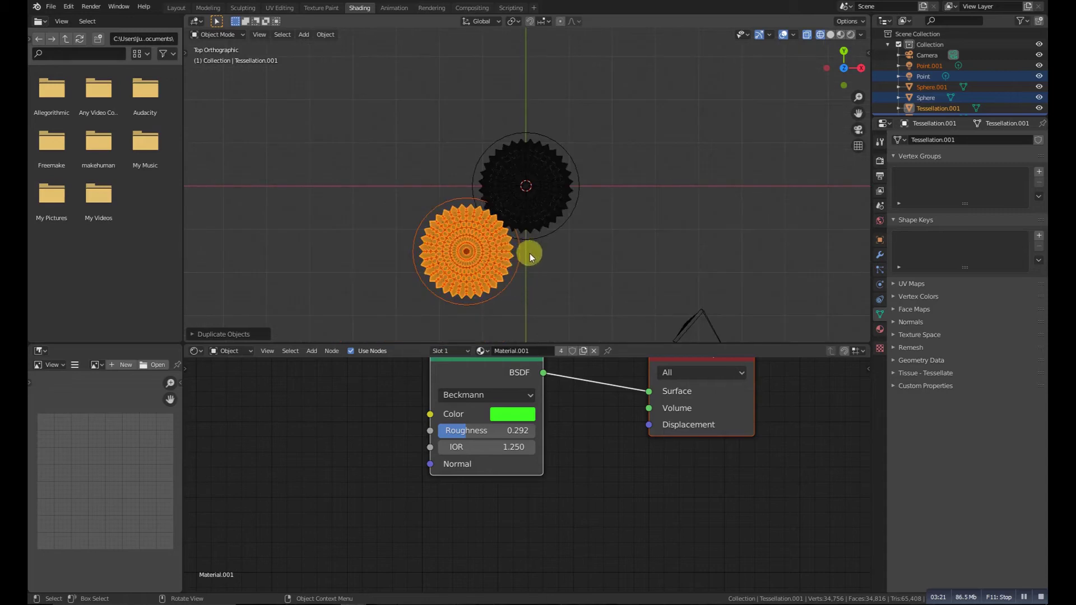
key(g)
click(359, 197)
key(KP_0)
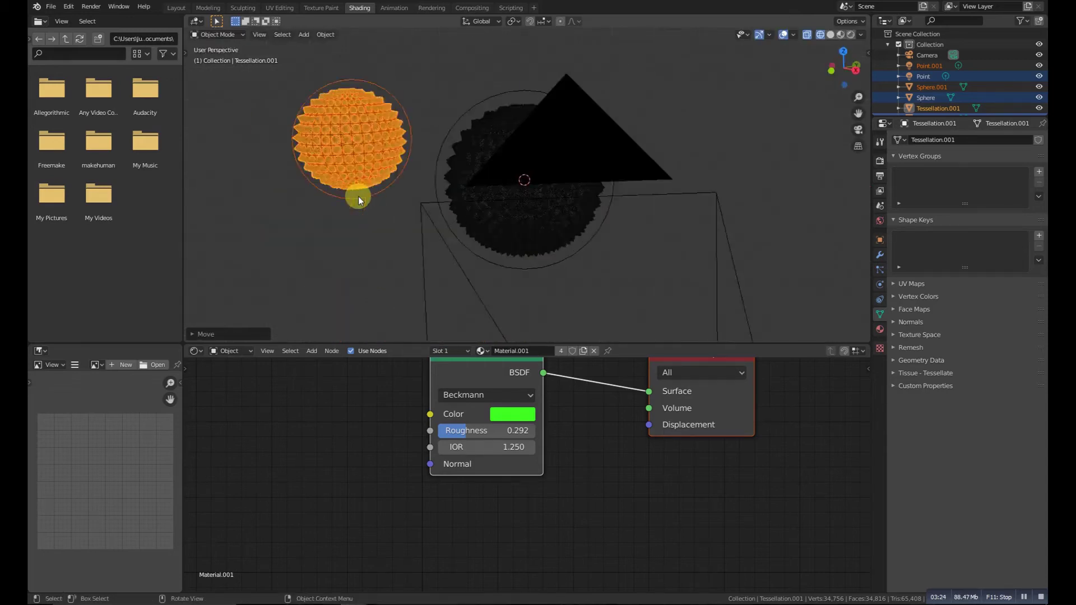
key(g)
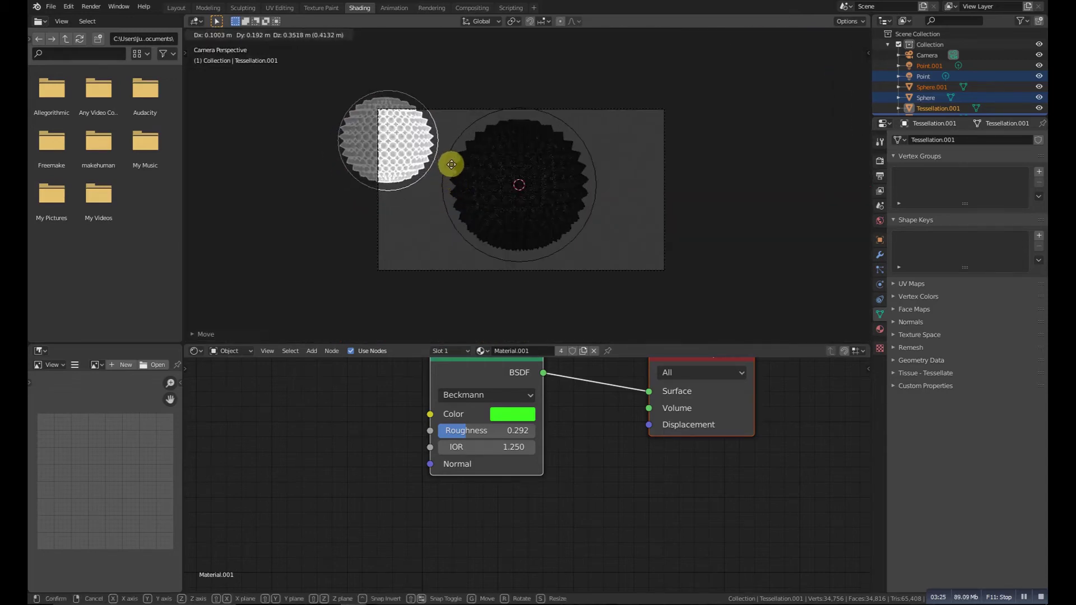
click(459, 171)
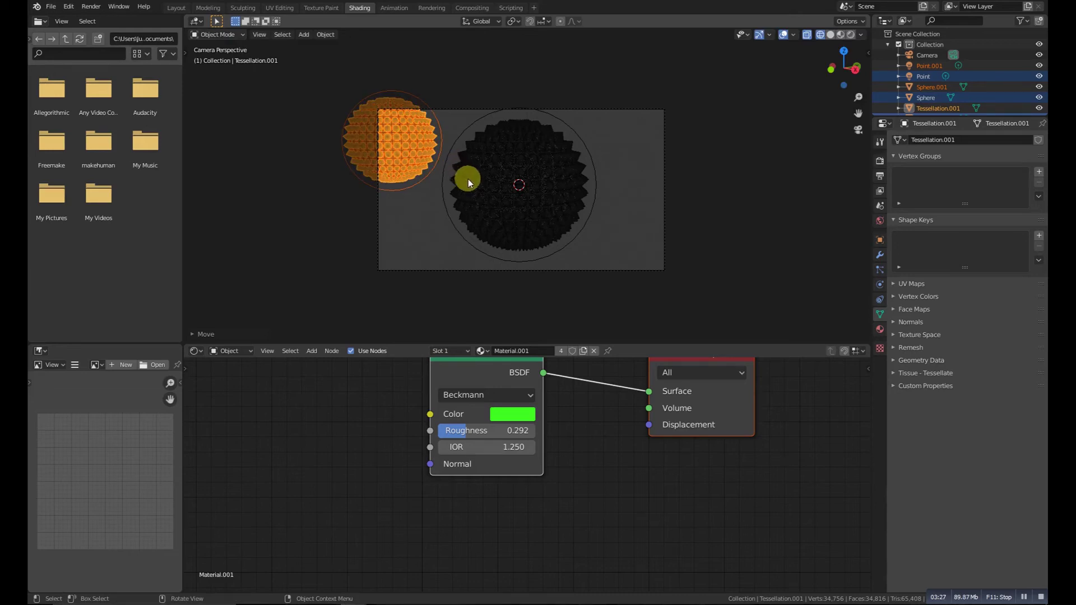
key(s)
right_click(472, 177)
Give the duplicated inner sphere its own copy of the glass material in red and show rendered shading.
key(alt+a)
scroll(415, 168, up, 3)
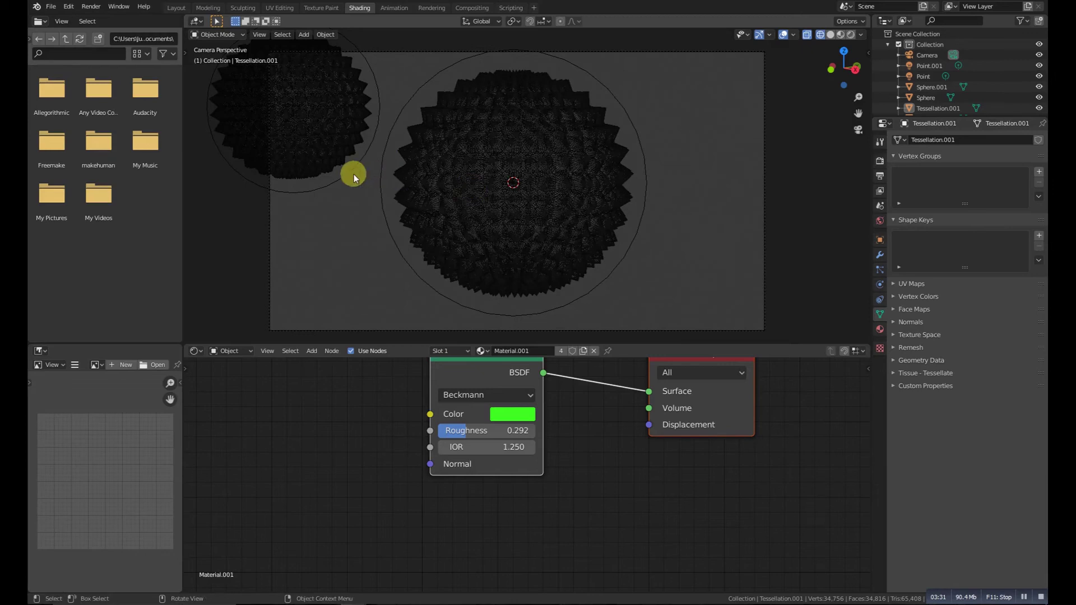
click(341, 114)
click(562, 351)
click(523, 417)
drag(547, 265, 553, 302)
key(z)
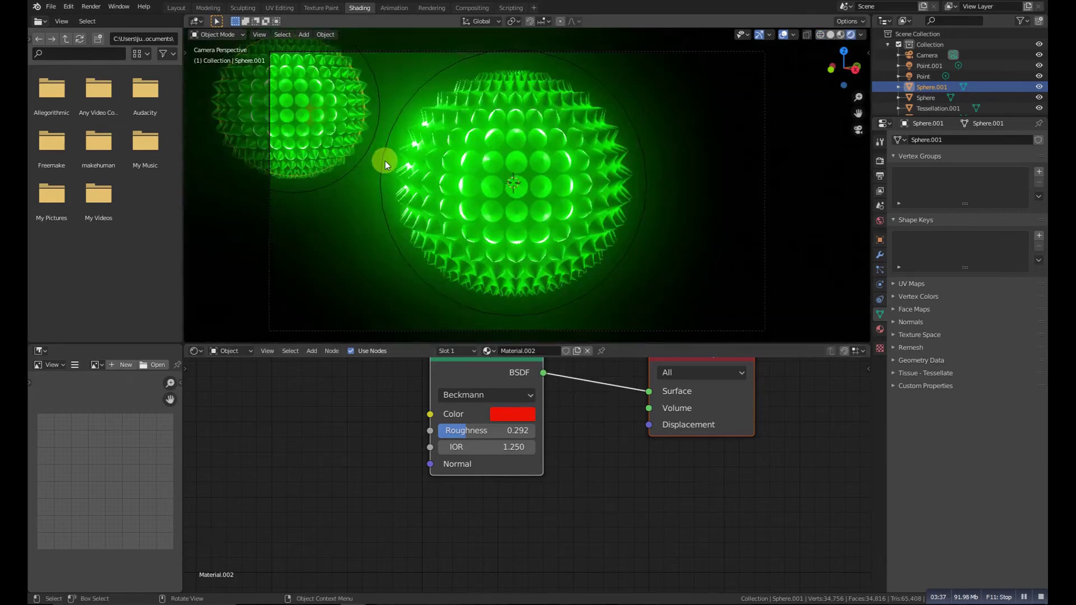
Make the duplicated tessellation's glass material single-user and set its colour to red.
click(334, 141)
click(564, 351)
click(512, 415)
click(553, 305)
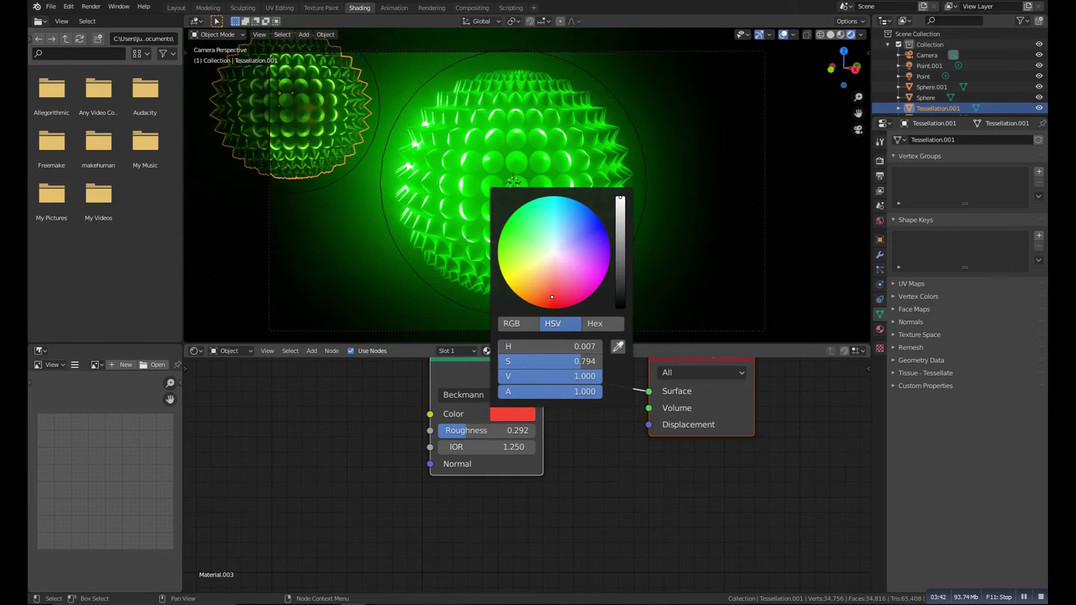
Change the duplicated point light's colour to red.
click(332, 183)
click(977, 197)
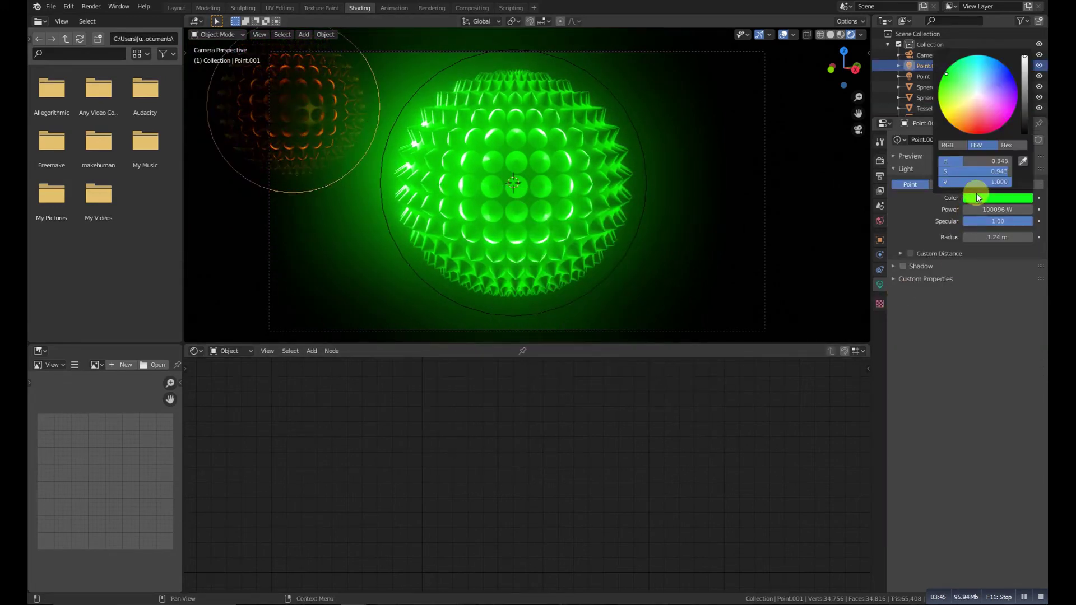
click(1015, 95)
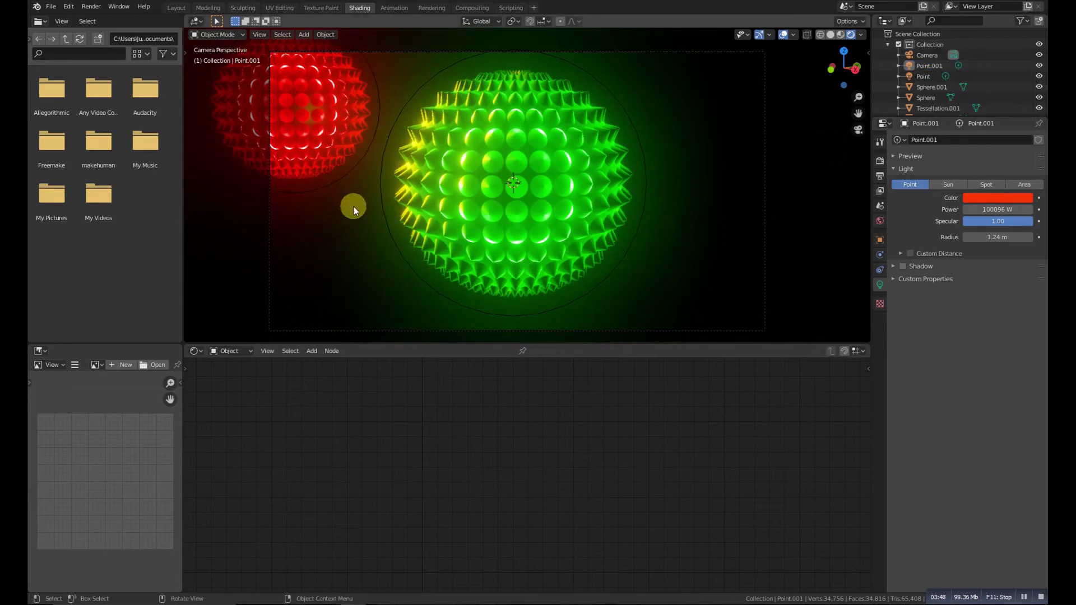
Duplicate the red tessellation, inner sphere and light in wireframe, placing the copy at the camera frame's upper-right corner.
scroll(370, 197, down, 2)
key(z)
key(6)
click(392, 156)
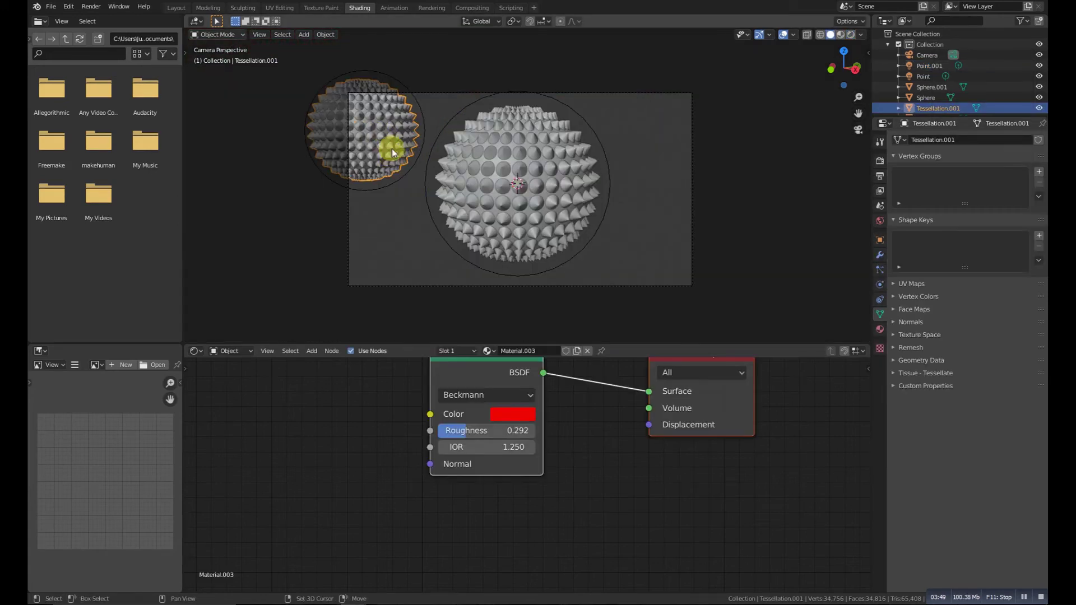
key(z)
click(297, 143)
shift+click(385, 185)
scroll(419, 210, down, 2)
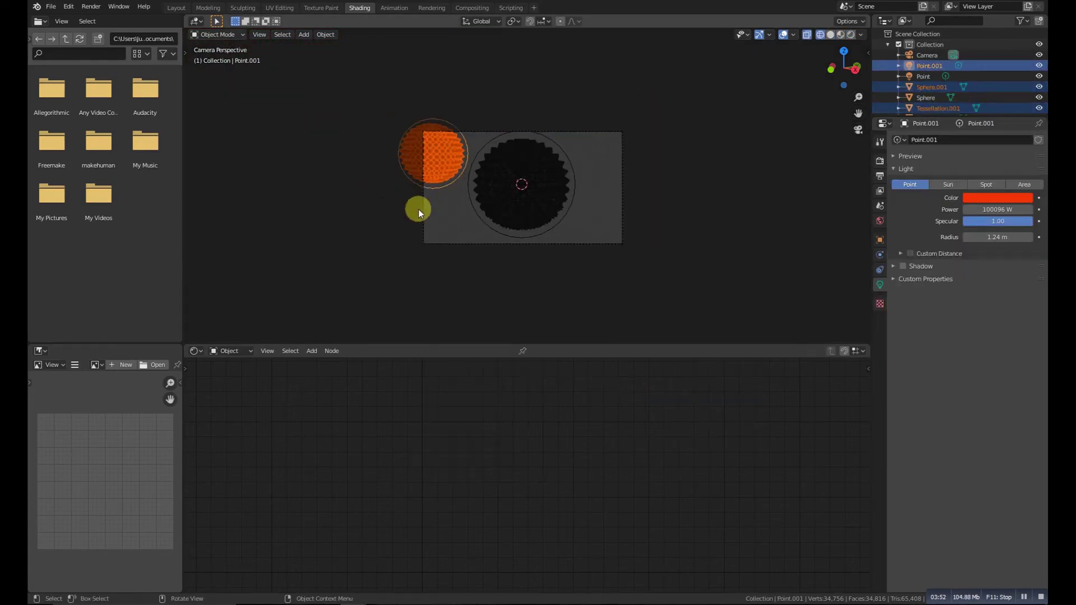
key(shift+d)
click(604, 207)
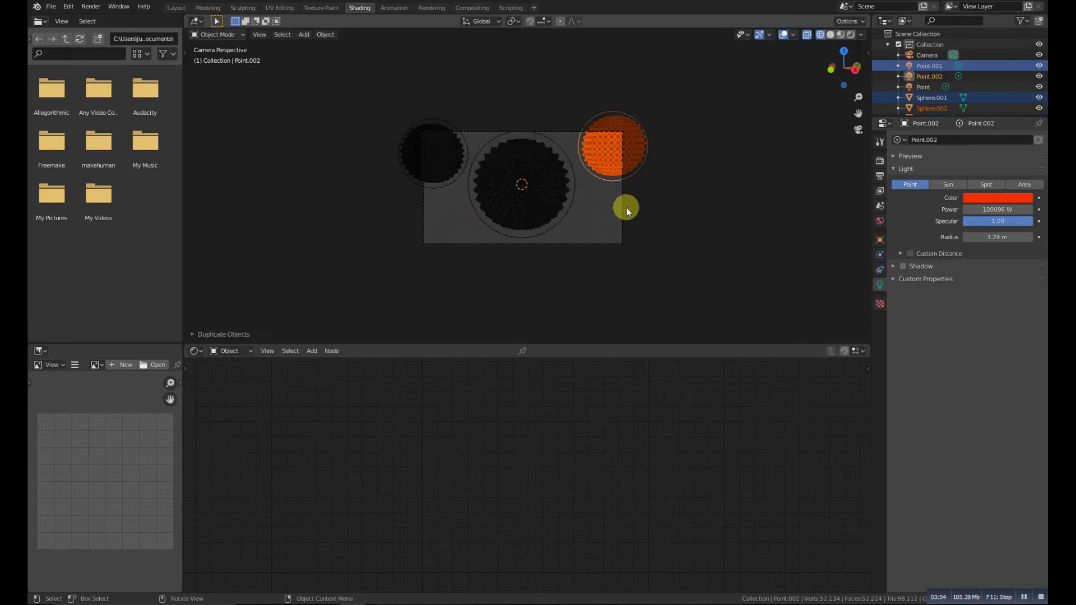
Move the second duplicate set down to the lower-right corner of the camera frame.
key(g)
click(619, 294)
key(s)
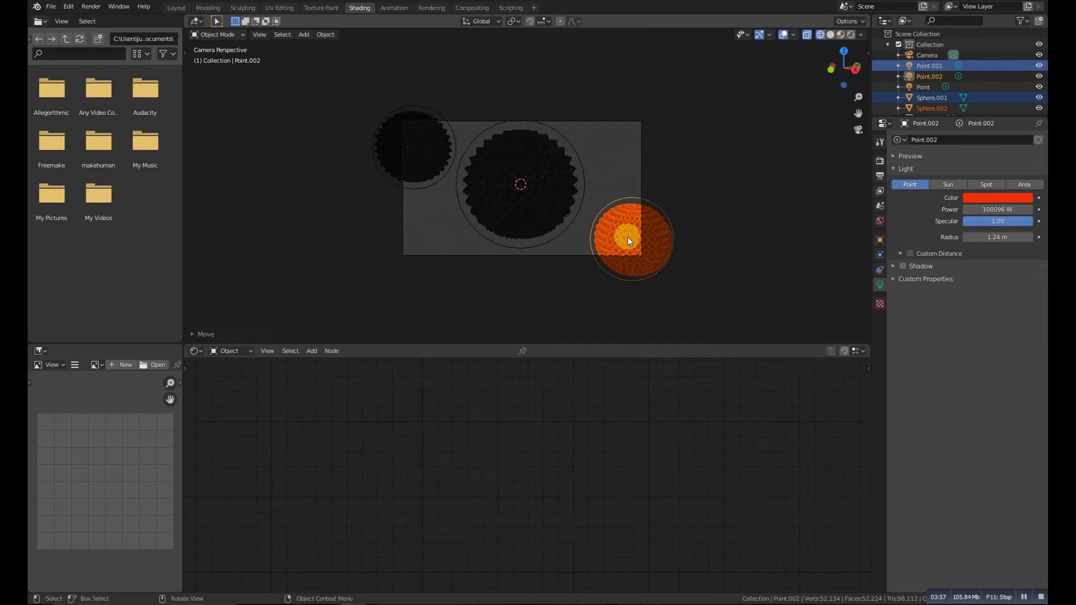
Make the lower-right duplicate's inner sphere material single-user and set its glass colour to blue.
scroll(560, 216, up, 4)
click(649, 226)
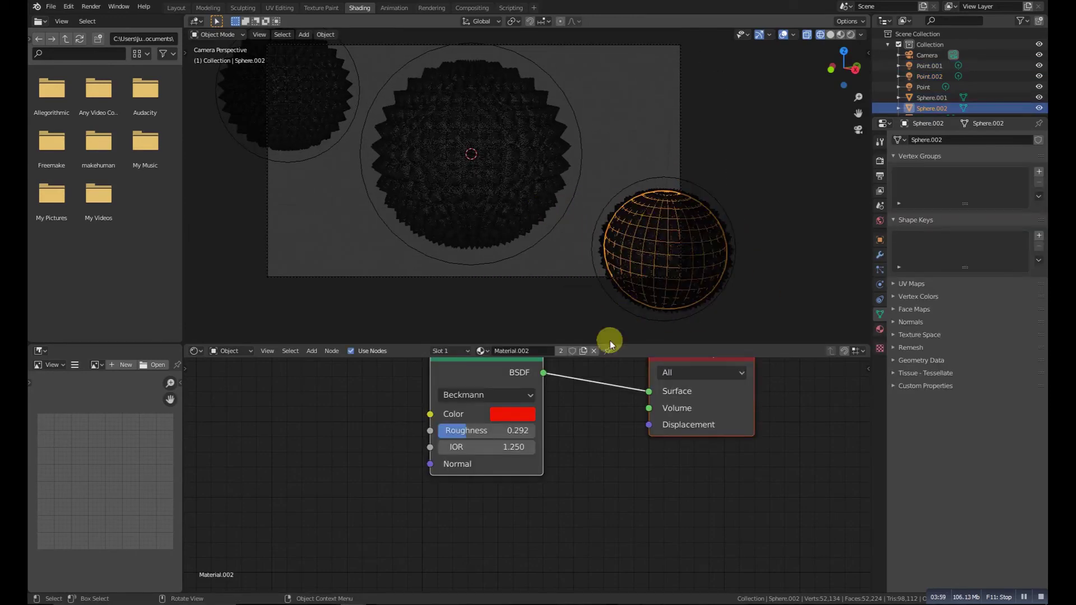
click(561, 353)
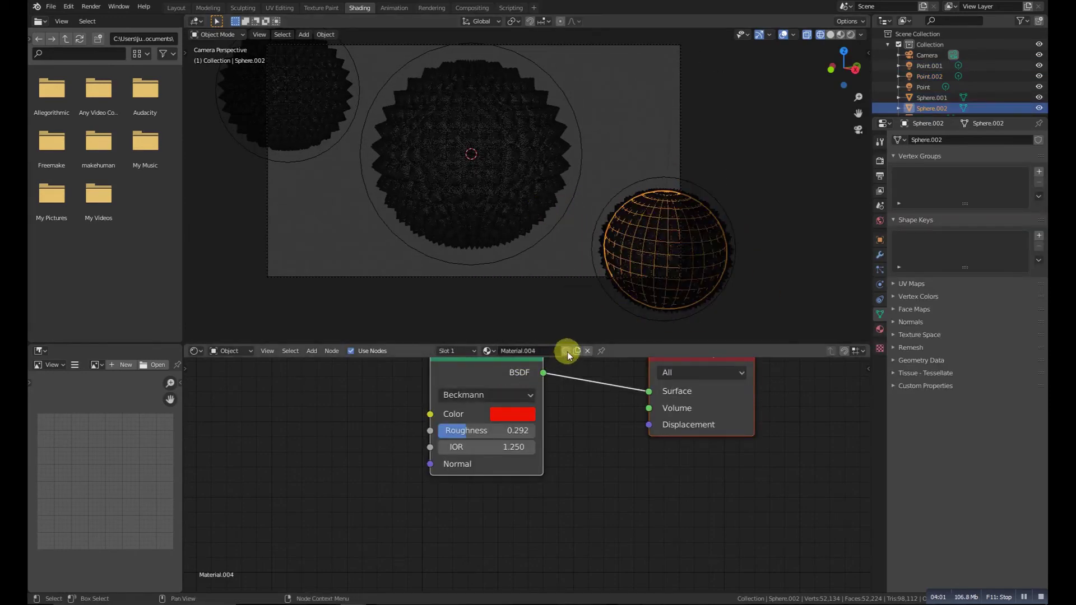
click(511, 414)
drag(551, 274, 581, 231)
Make the lower-right duplicate's tessellation material single-user and set its glass colour to blue.
click(682, 235)
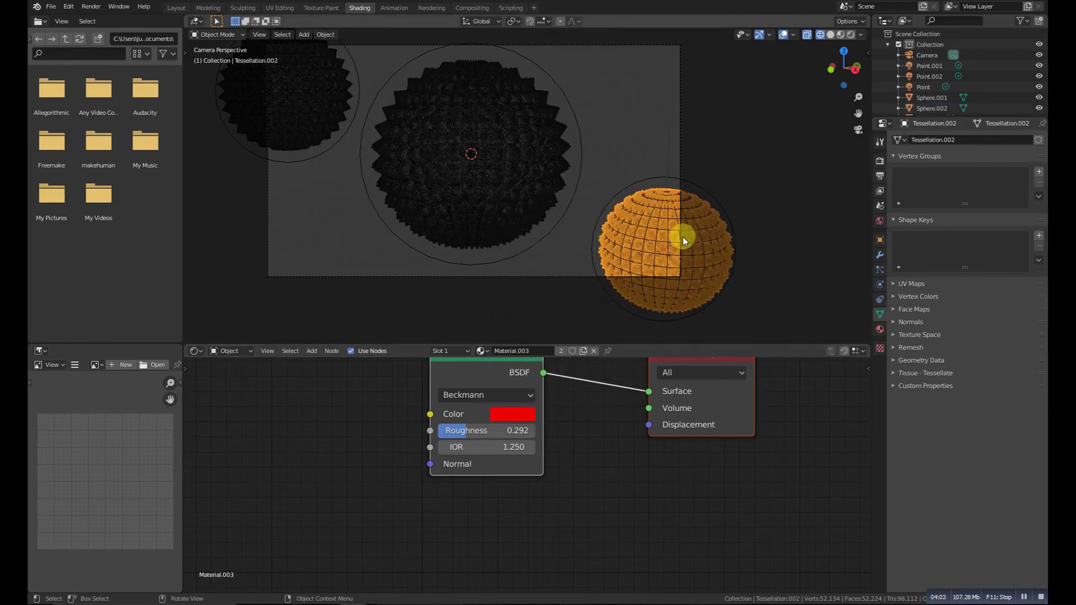
click(553, 349)
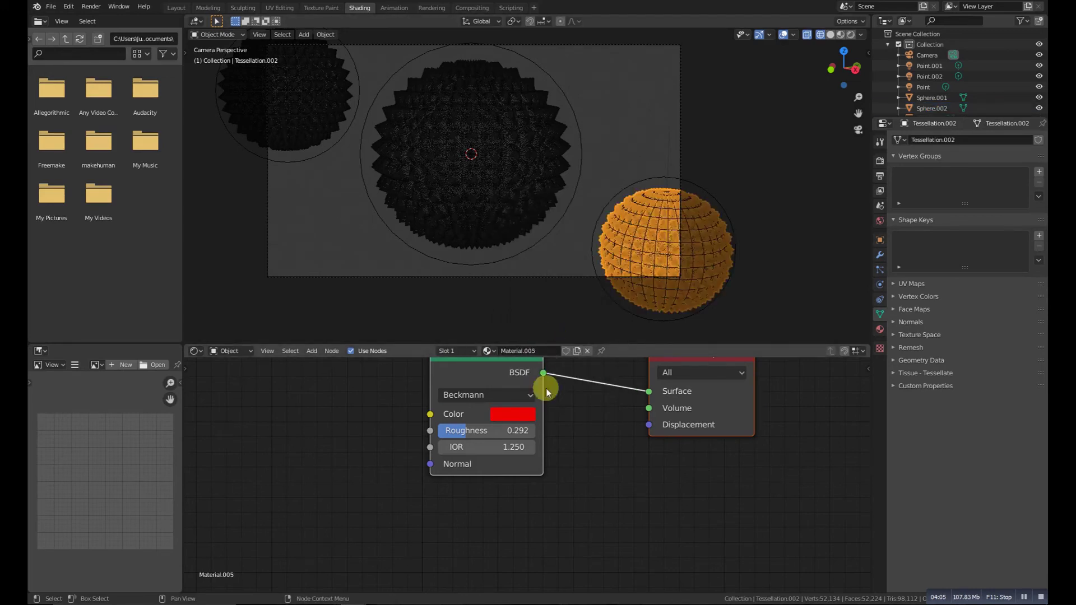
click(512, 415)
click(588, 218)
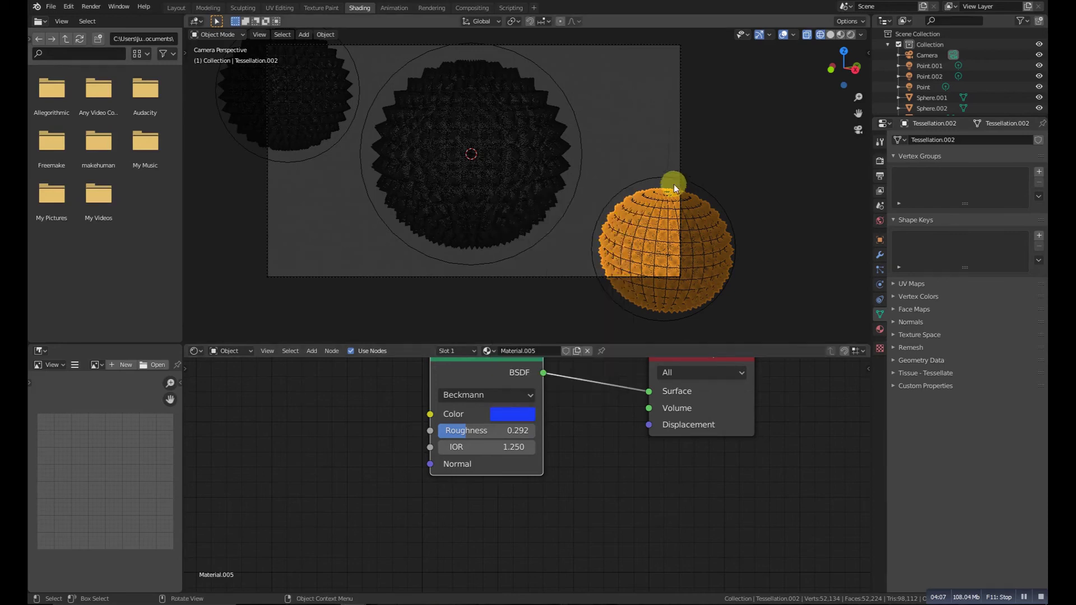
Change the lower-right duplicate's point light colour to blue and switch the viewport to rendered shading.
click(661, 191)
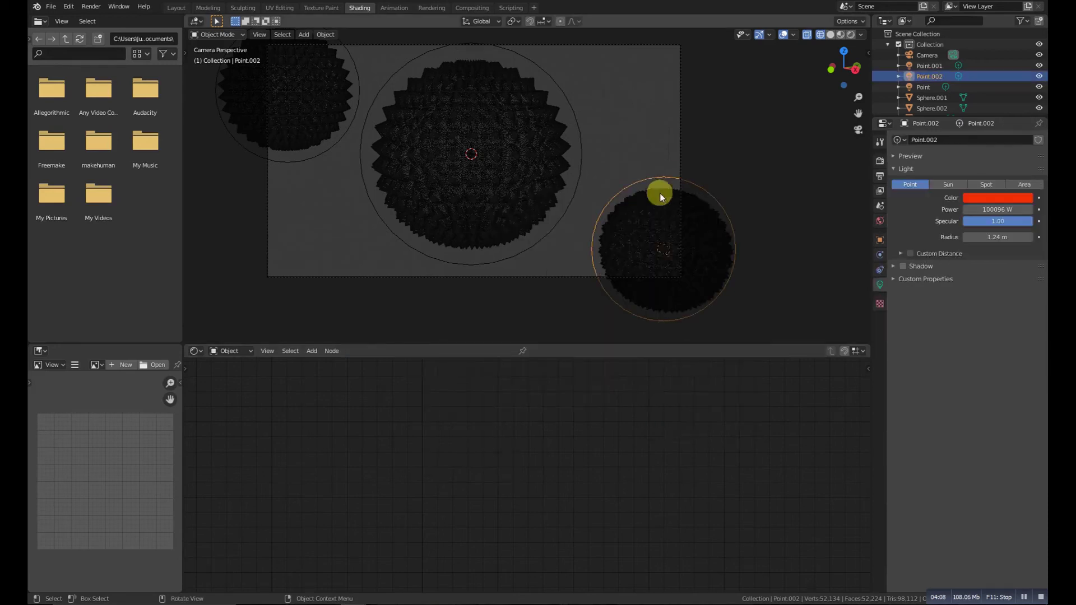
click(982, 196)
drag(989, 84, 998, 65)
key(alt+a)
key(z)
click(568, 136)
scroll(520, 199, up, 1)
shift+middle_drag(520, 199, 526, 215)
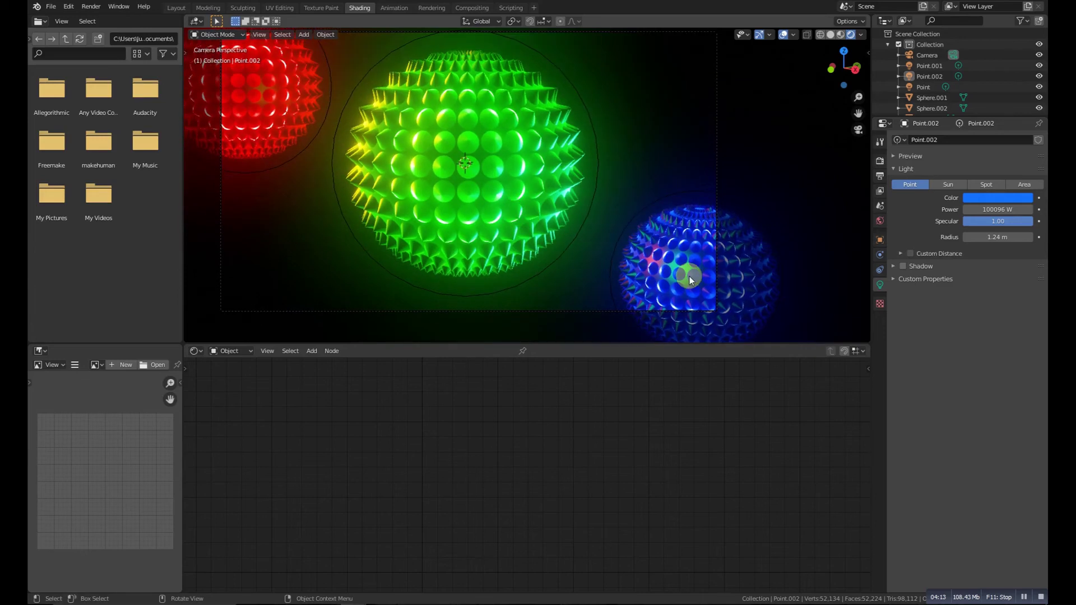
Examine the blue duplicate's tessellation, inner sphere and point light in the rendered camera view.
click(690, 277)
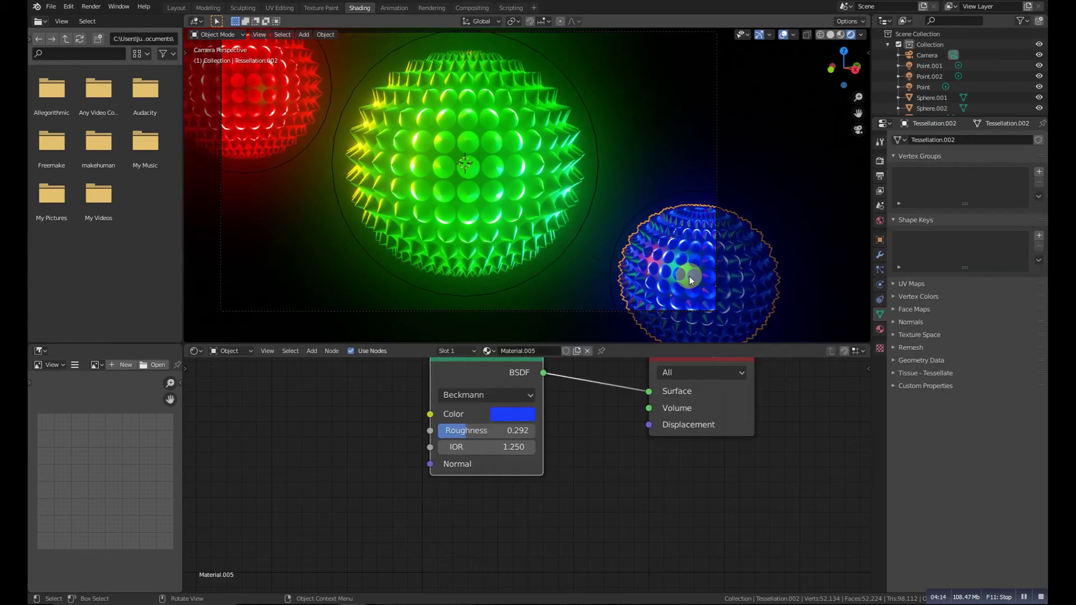
click(692, 266)
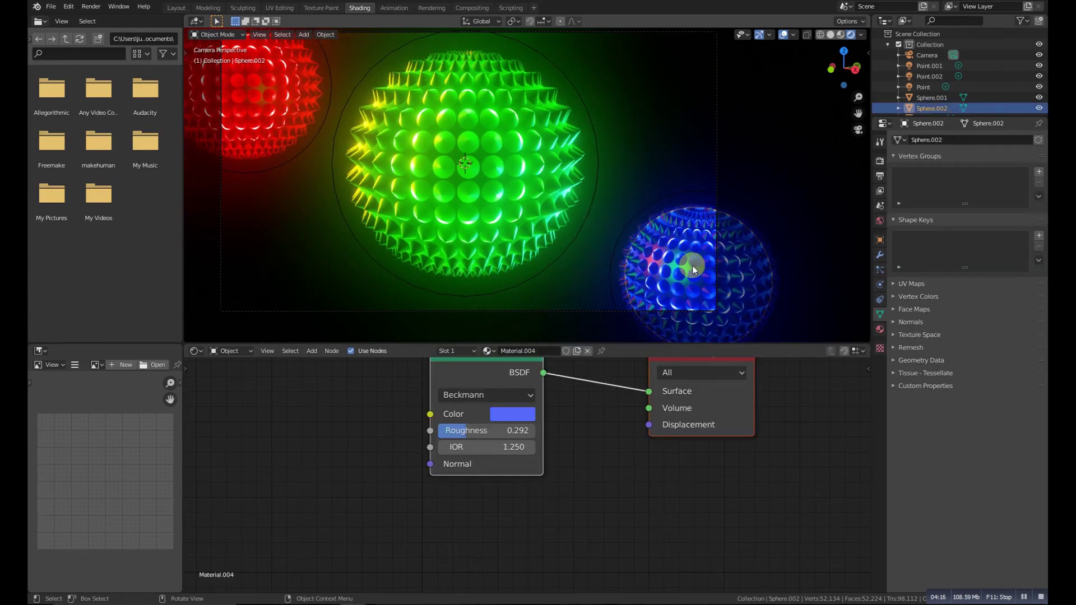
click(692, 267)
click(657, 271)
click(654, 196)
key(alt+a)
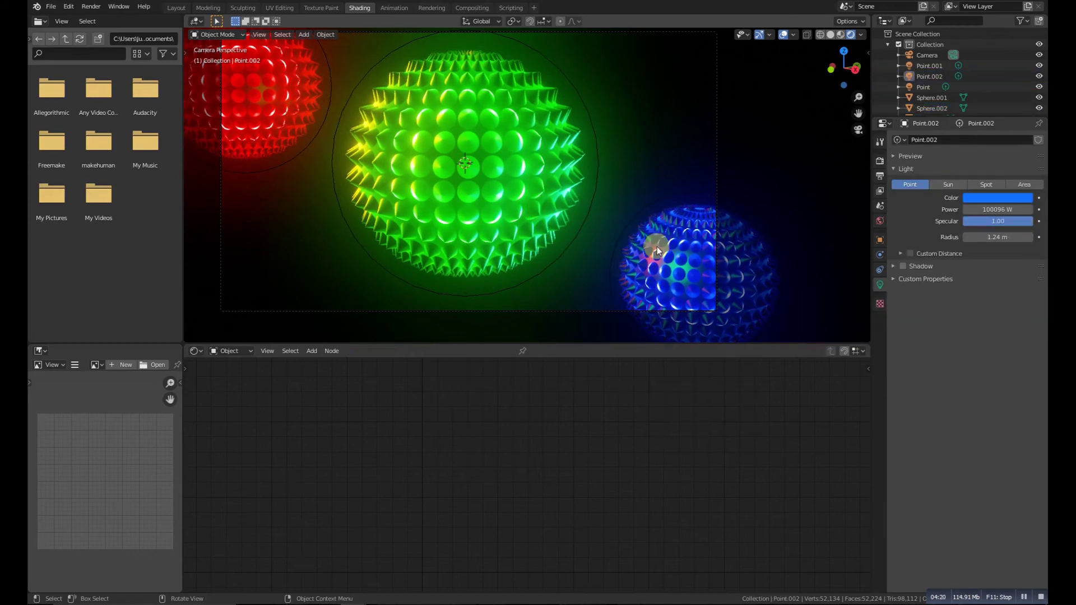
click(655, 203)
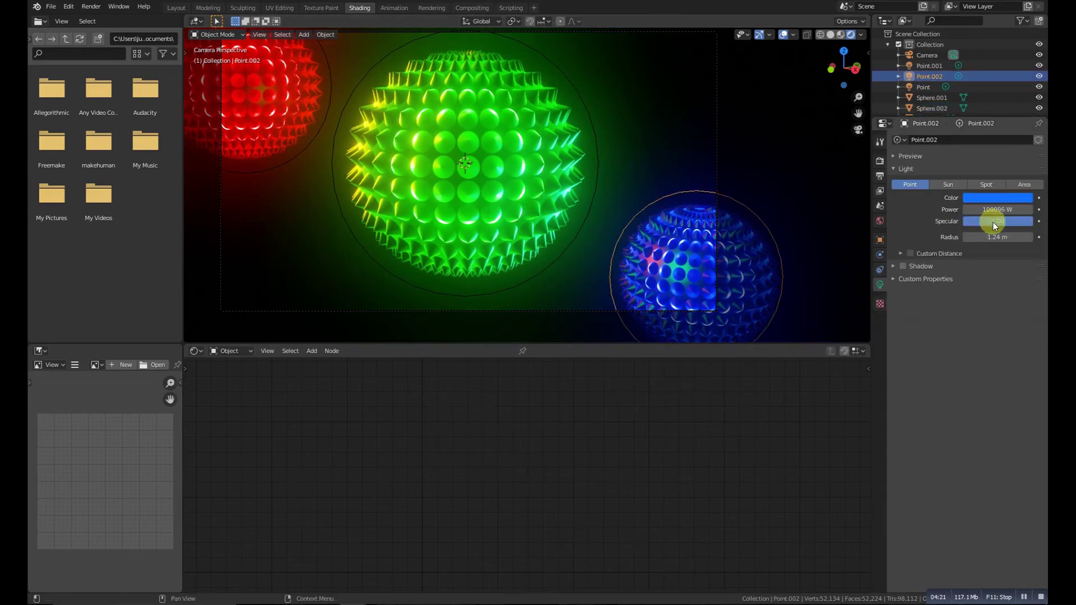
shift+middle_drag(664, 241, 752, 260)
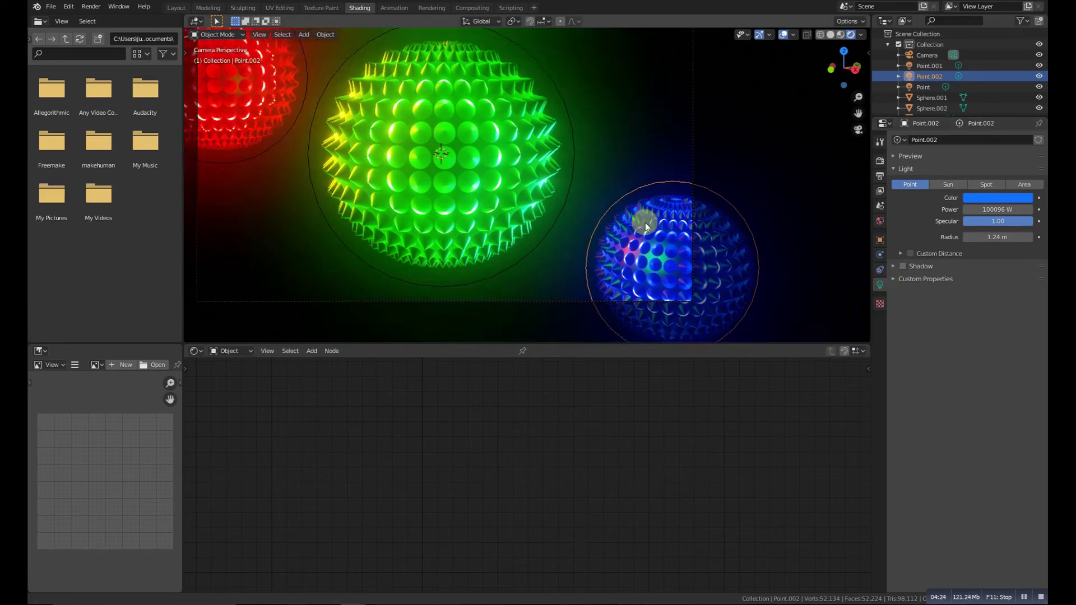
scroll(603, 216, up, 3)
key(KP_0)
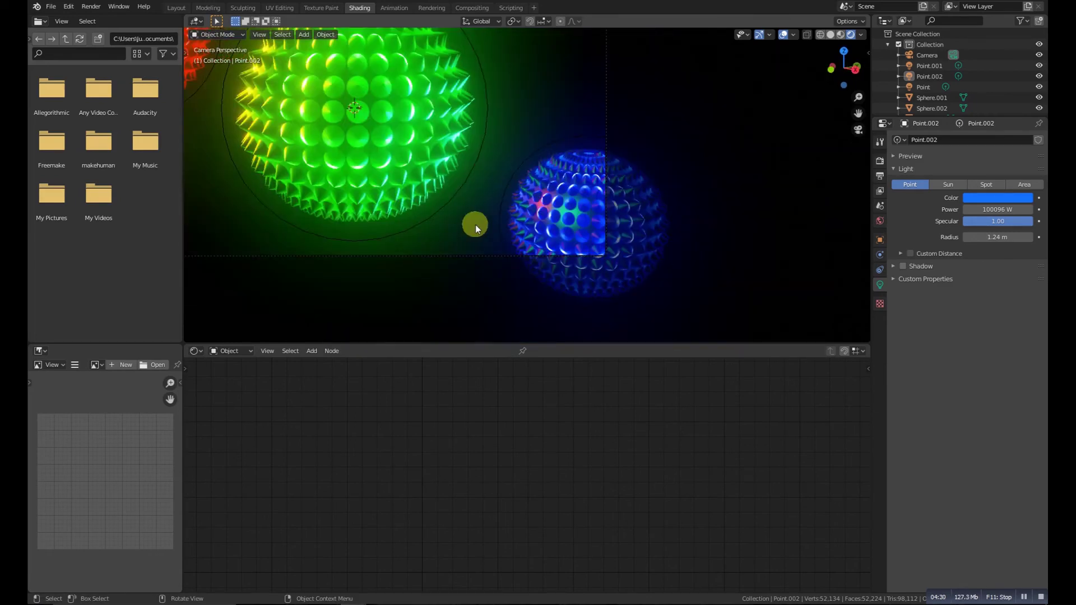
scroll(493, 225, down, 3)
scroll(518, 225, up, 4)
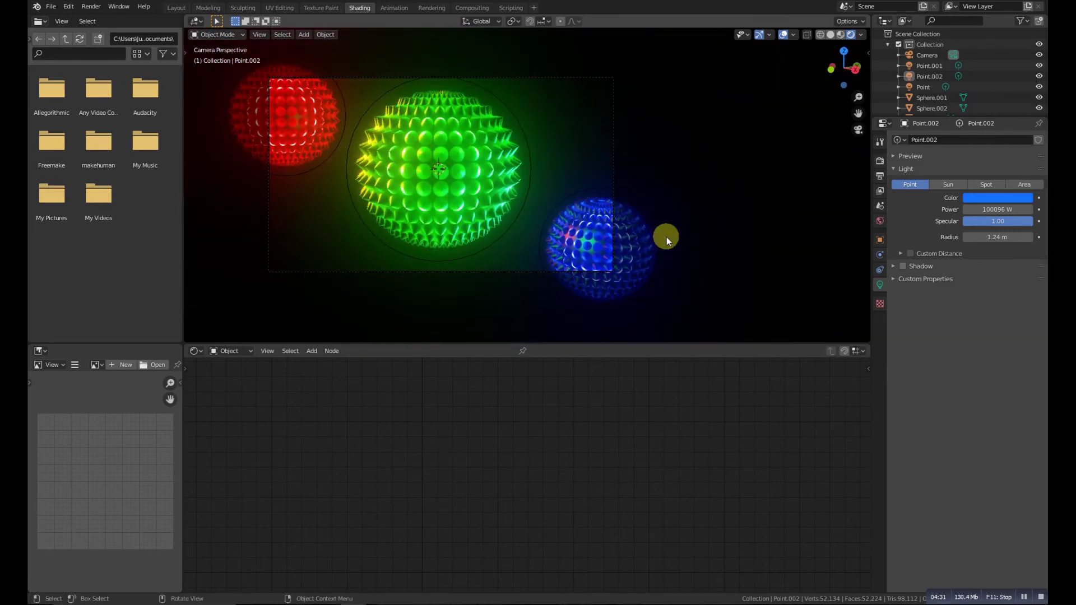
Duplicate the blue tessellation, inner sphere and point light, placing the copy at the camera frame's upper-right corner.
click(600, 238)
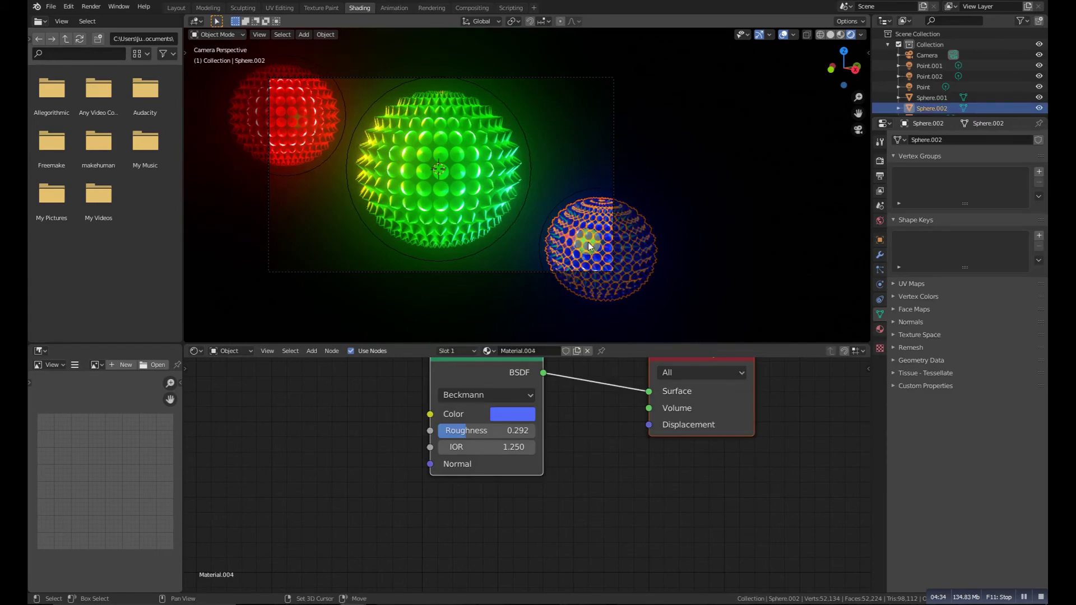
click(577, 217)
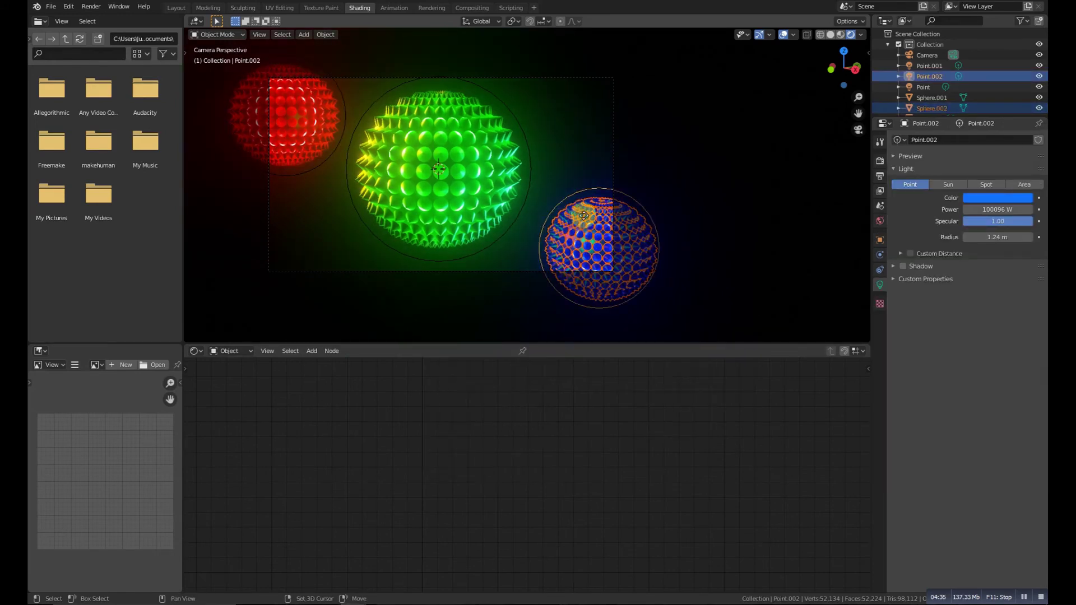
key(shift+d)
click(587, 125)
Reposition the new duplicate set within the horizontal plane, keeping its height, and return to the camera view.
middle_drag(593, 131, 591, 187)
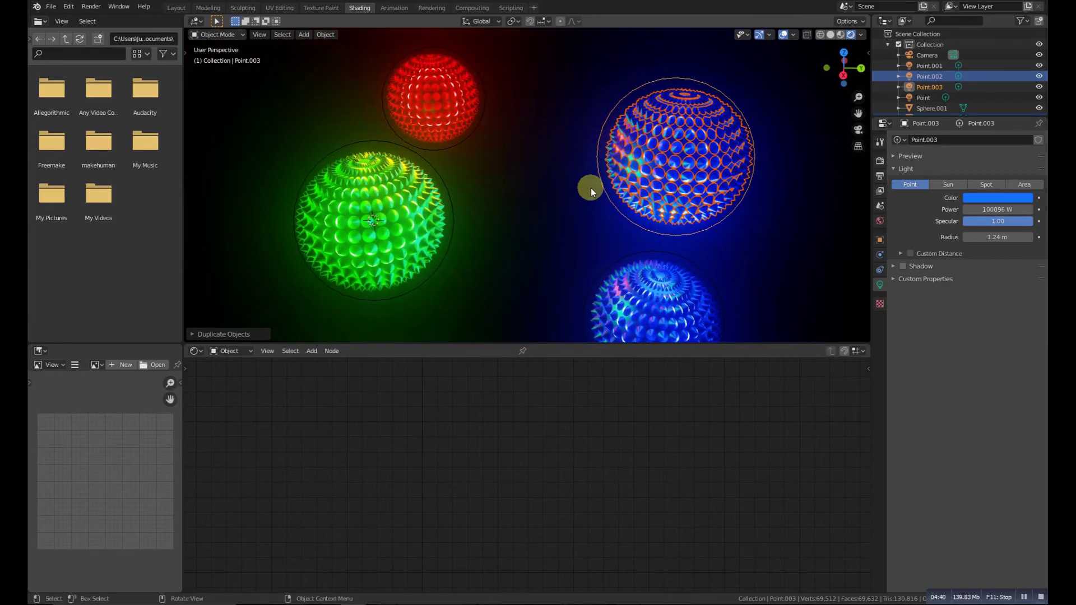
key(g)
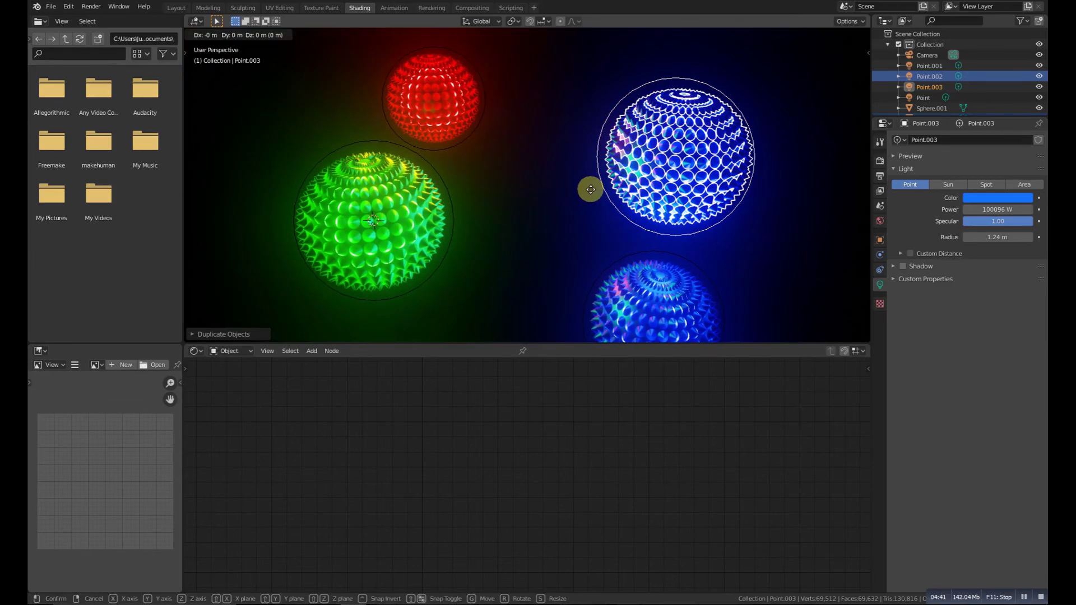
key(shift+z)
click(516, 197)
key(KP_0)
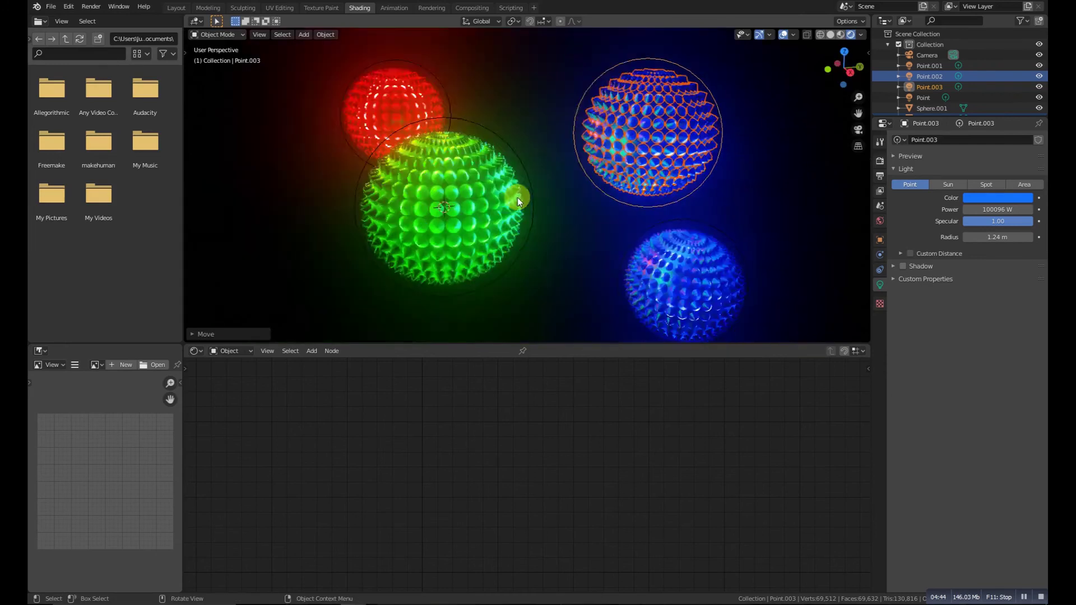
Change the upper-right duplicate's point light colour to yellow.
click(988, 199)
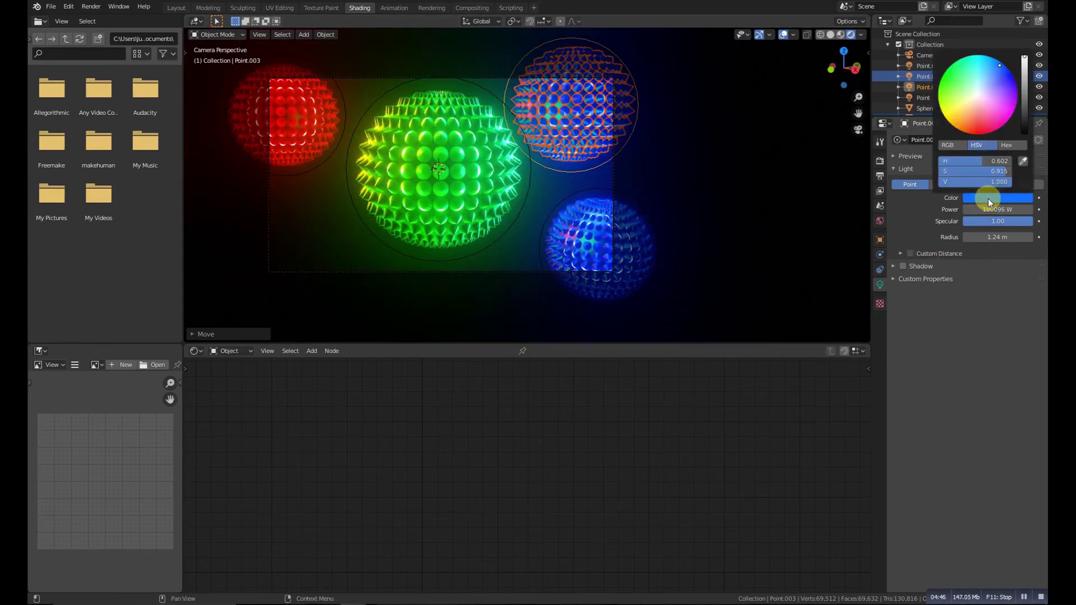
click(948, 120)
drag(948, 120, 945, 119)
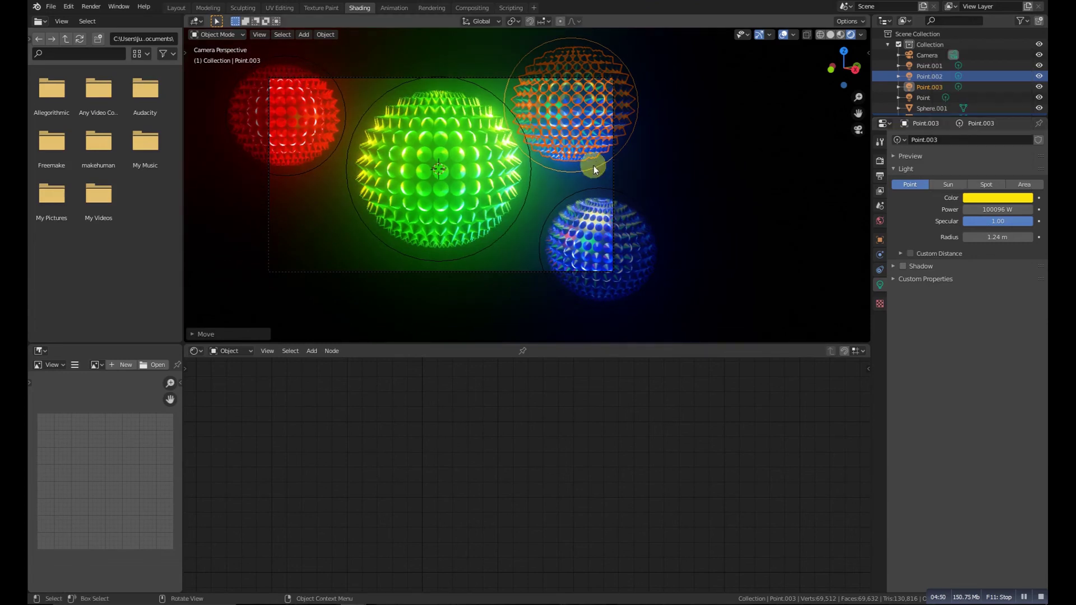
Make the upper-right duplicate's tessellation material single-user and set its glass colour to yellow.
click(592, 145)
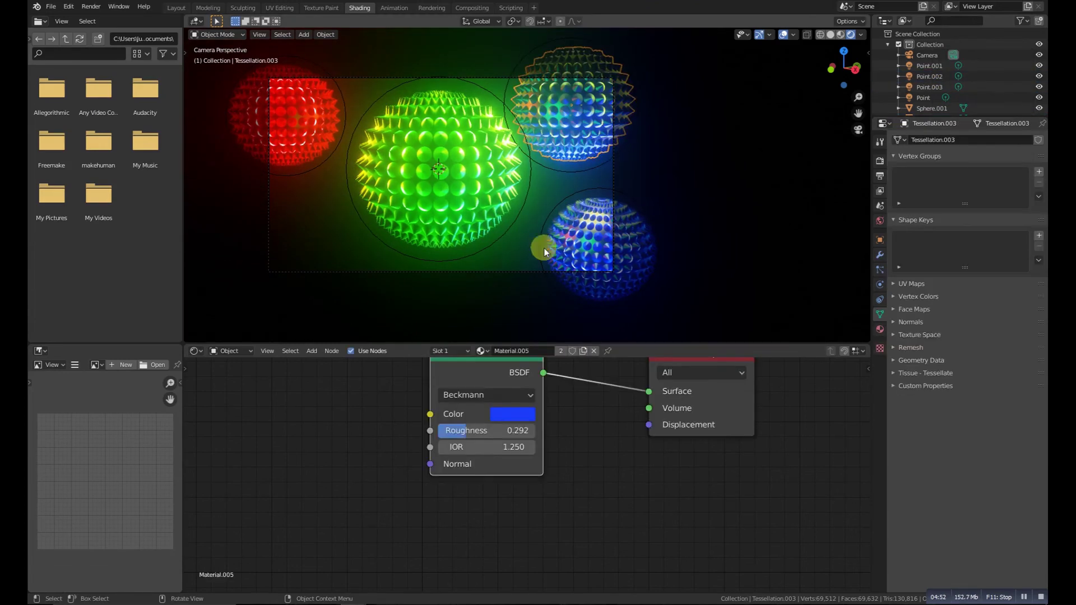
click(562, 350)
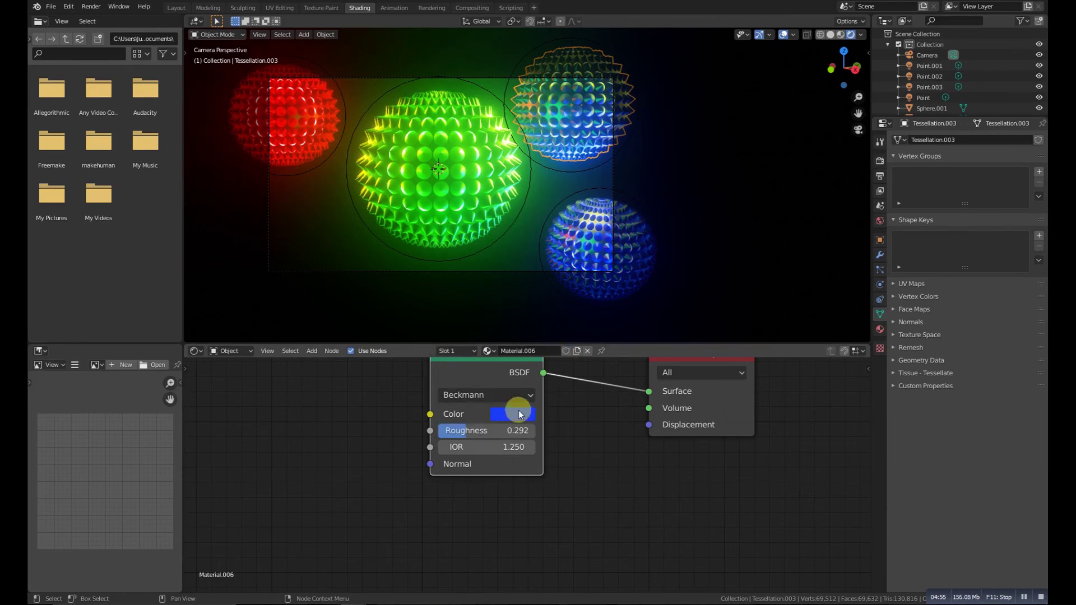
click(513, 413)
click(538, 264)
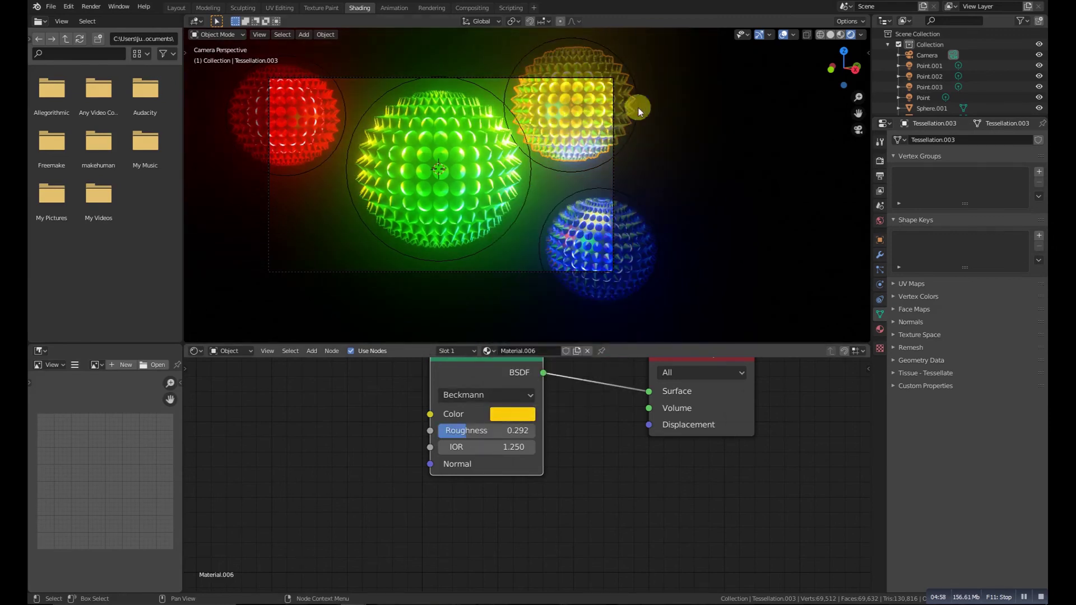
Make the upper-right duplicate's inner sphere material single-user and set its glass colour to orange.
click(596, 144)
click(510, 399)
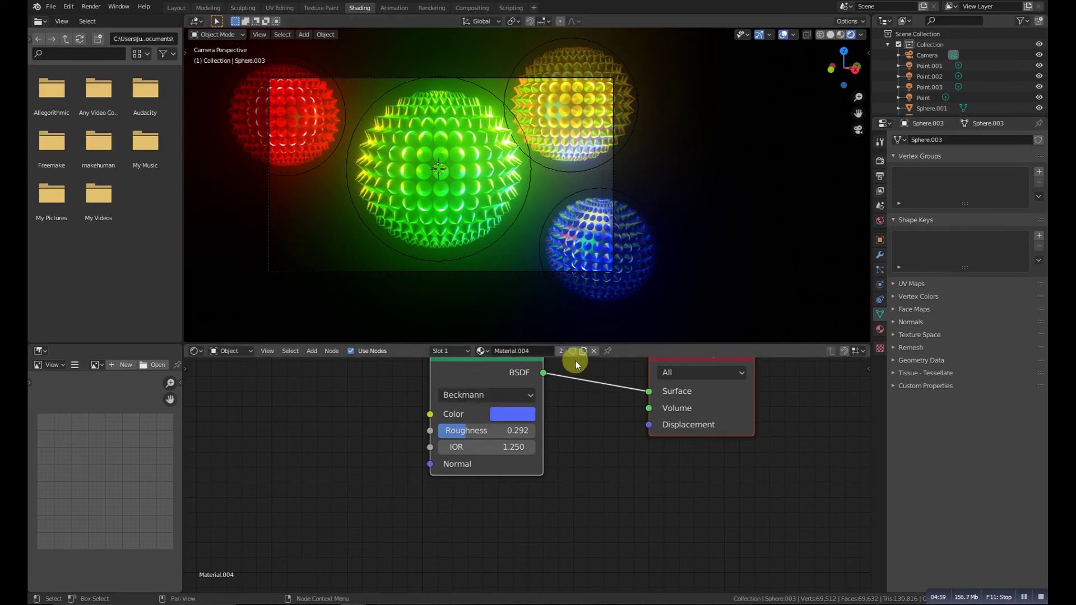
click(561, 351)
click(510, 414)
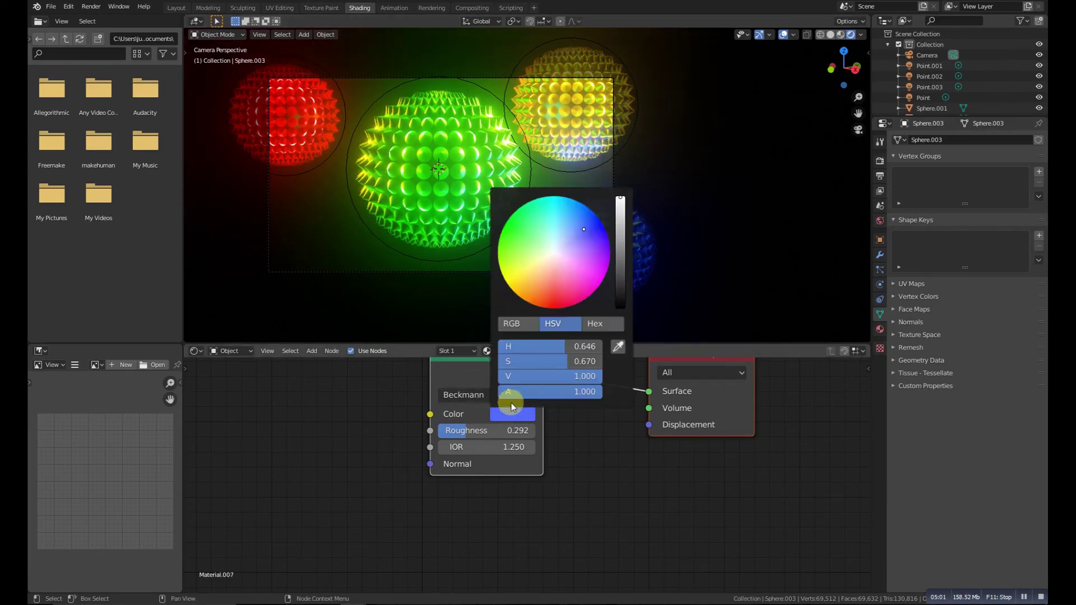
click(565, 283)
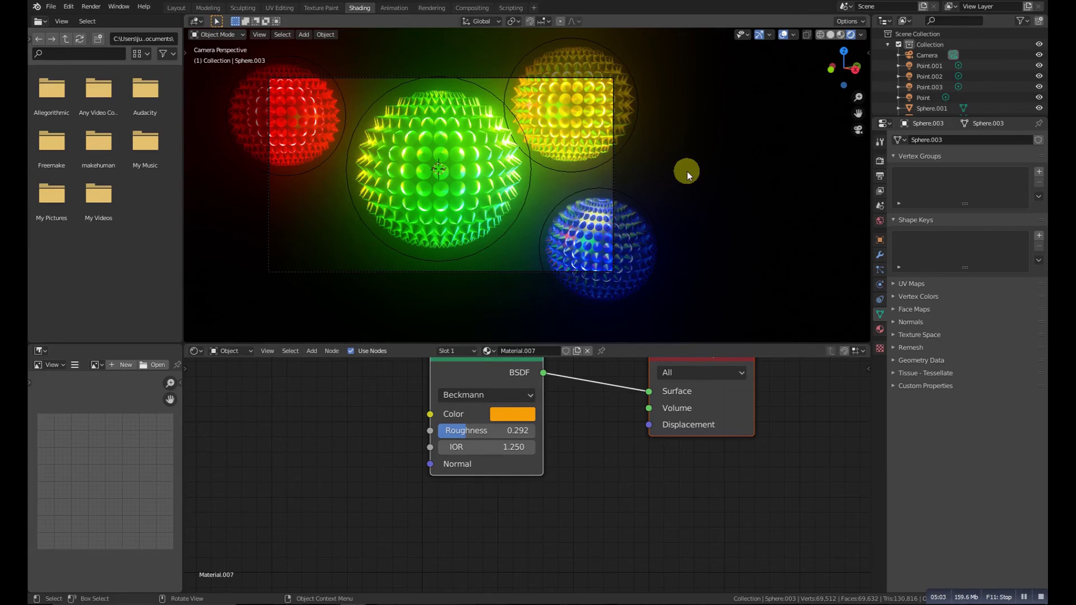
Enable depth of field on the camera and set the central green tessellation as its focus object.
scroll(524, 193, up, 2)
shift+middle_drag(523, 215, 593, 225)
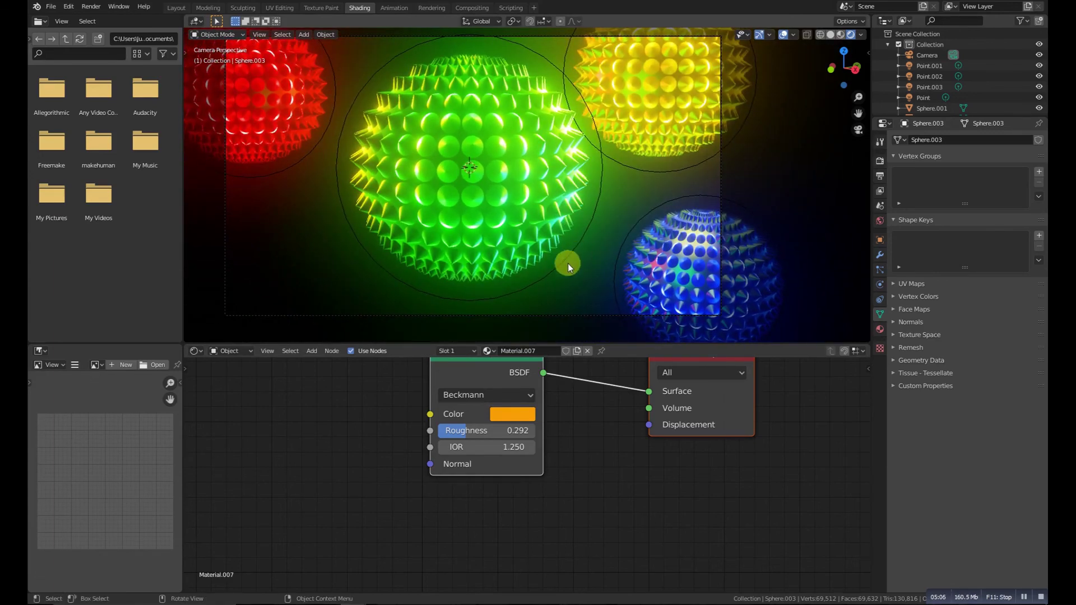
click(569, 315)
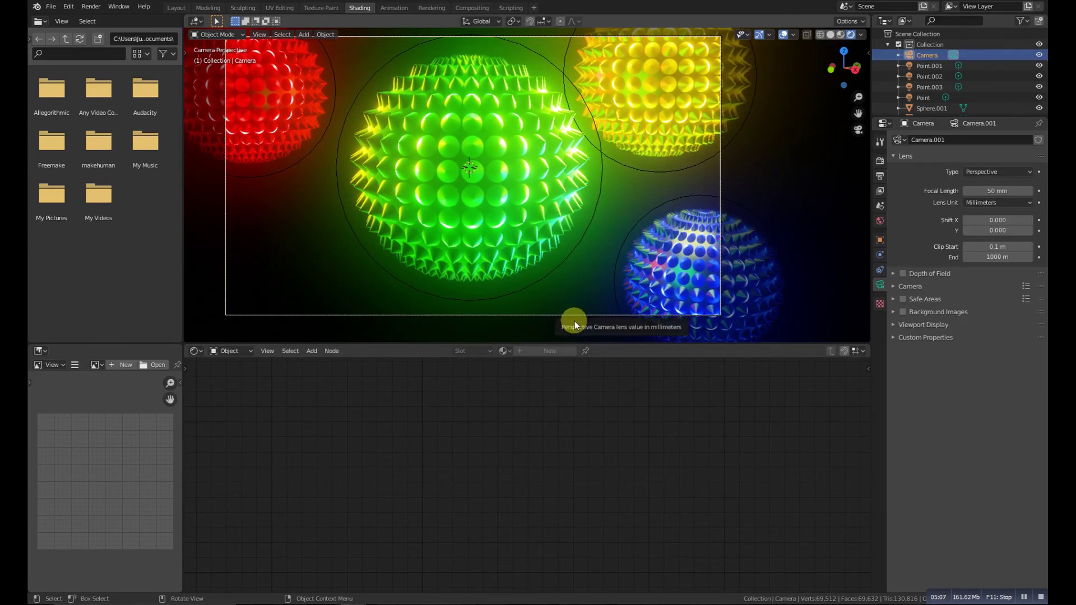
click(902, 274)
click(893, 273)
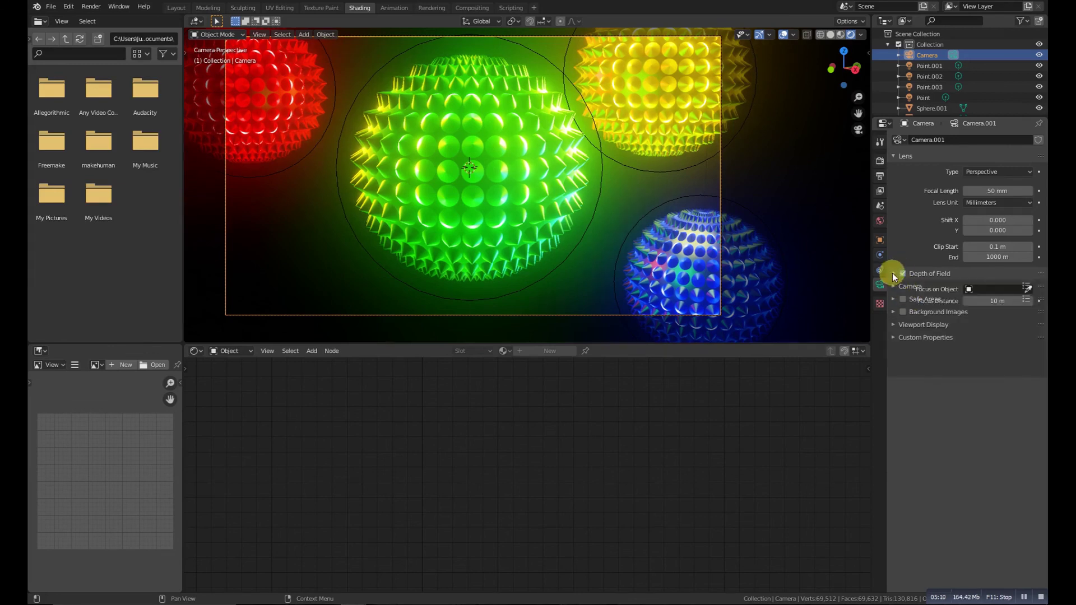
click(1028, 289)
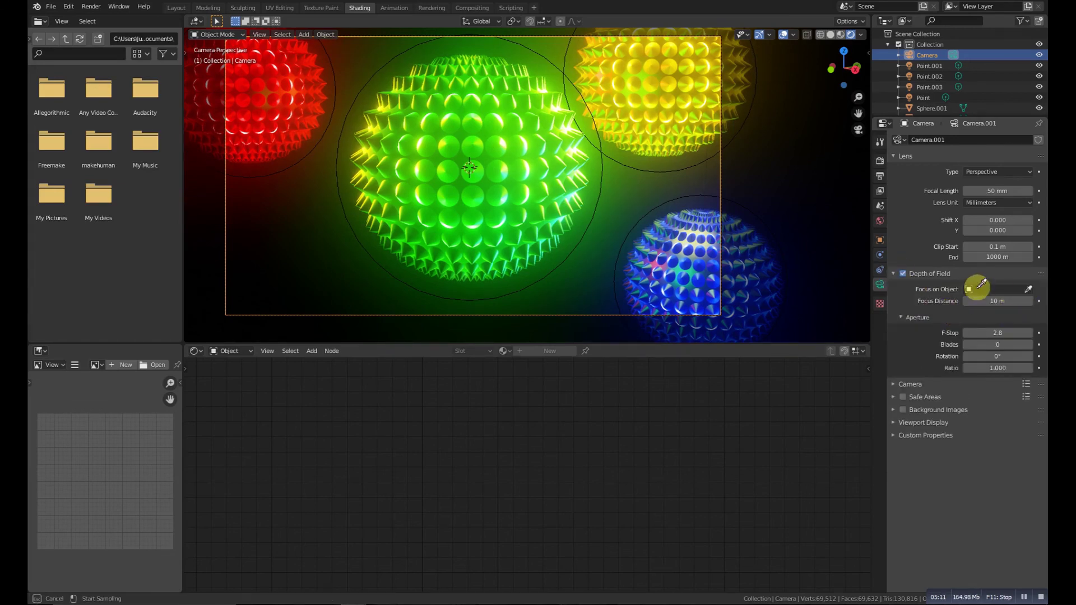
click(561, 207)
Set the camera's depth-of-field F-Stop to 0.7.
drag(992, 333, 1035, 333)
click(1031, 332)
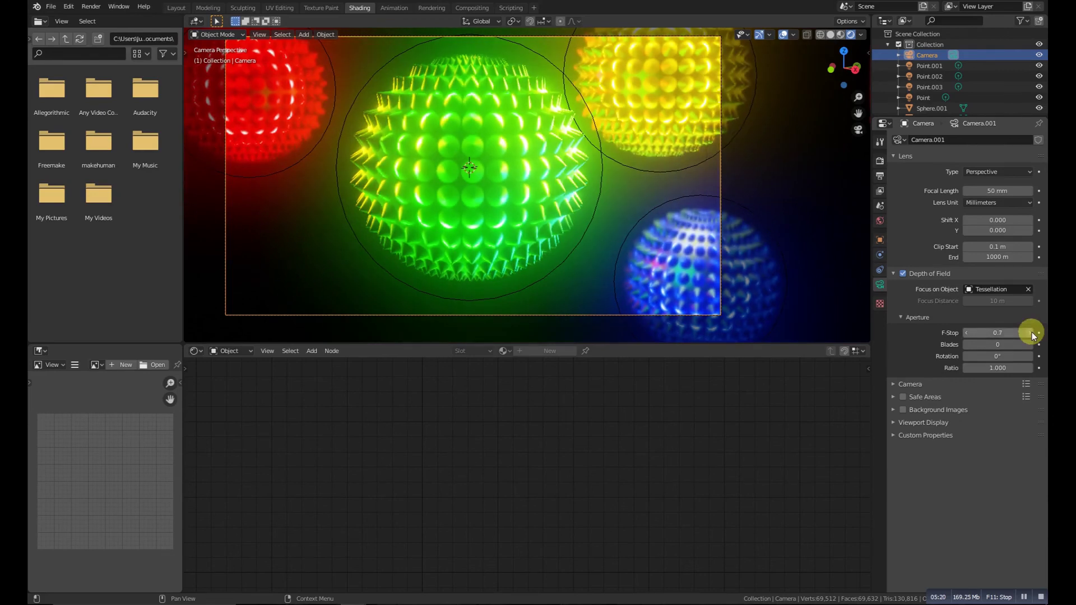
click(611, 206)
shift+middle_drag(622, 210, 689, 212)
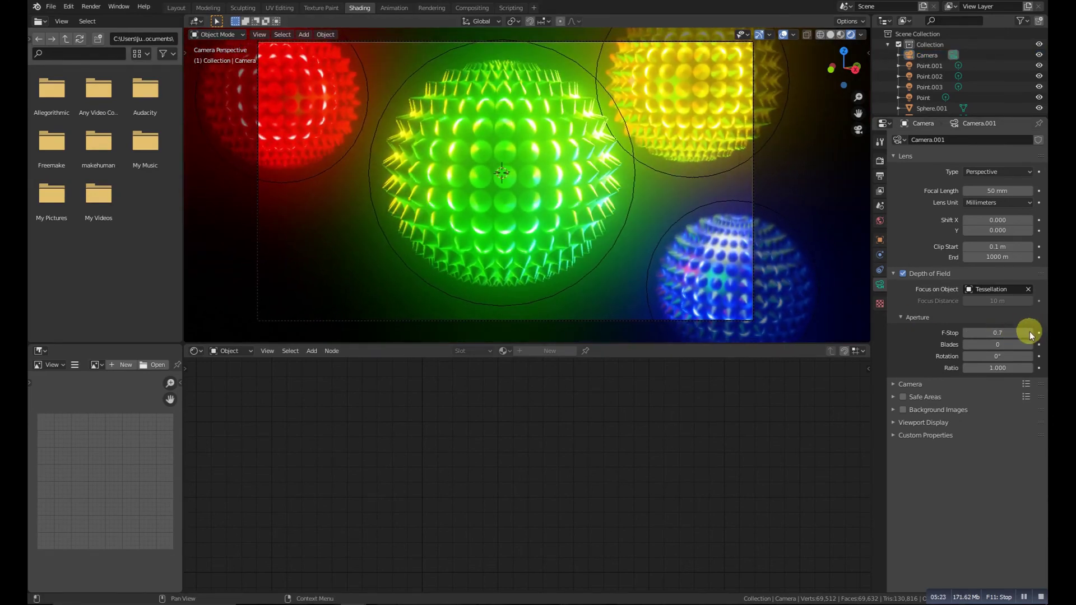
click(1031, 334)
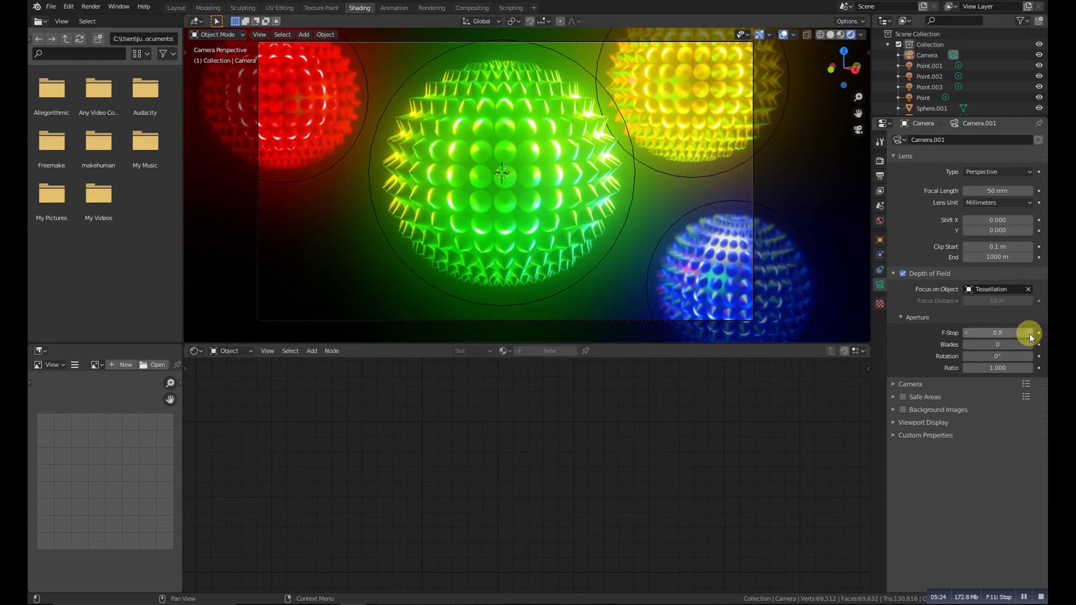
click(966, 333)
Switch the viewport to solid shading and render the image from the camera.
scroll(616, 201, down, 2)
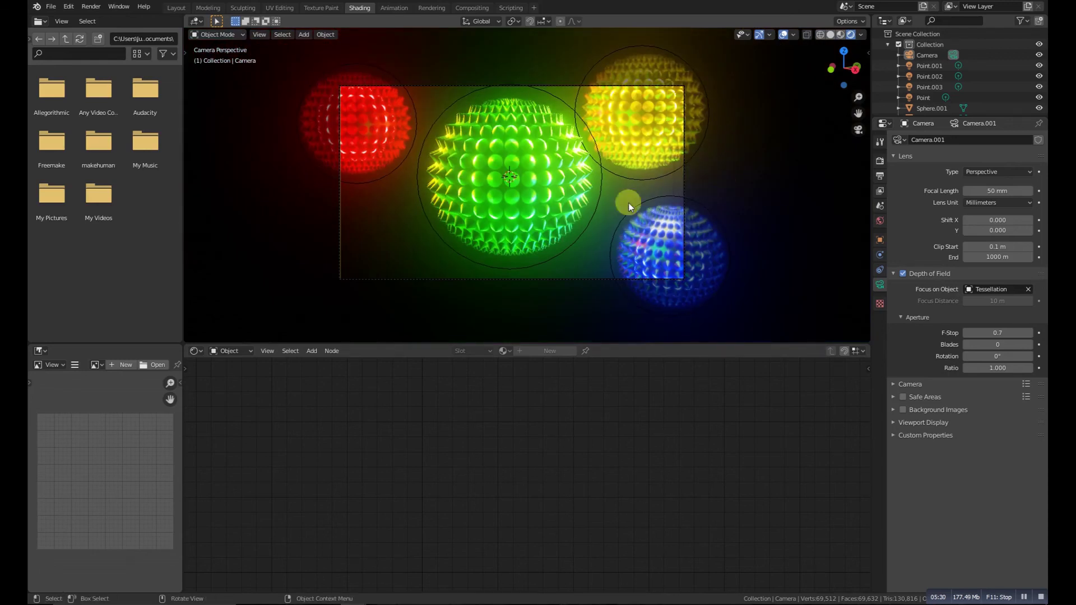
scroll(617, 205, up, 4)
scroll(532, 205, down, 3)
key(z)
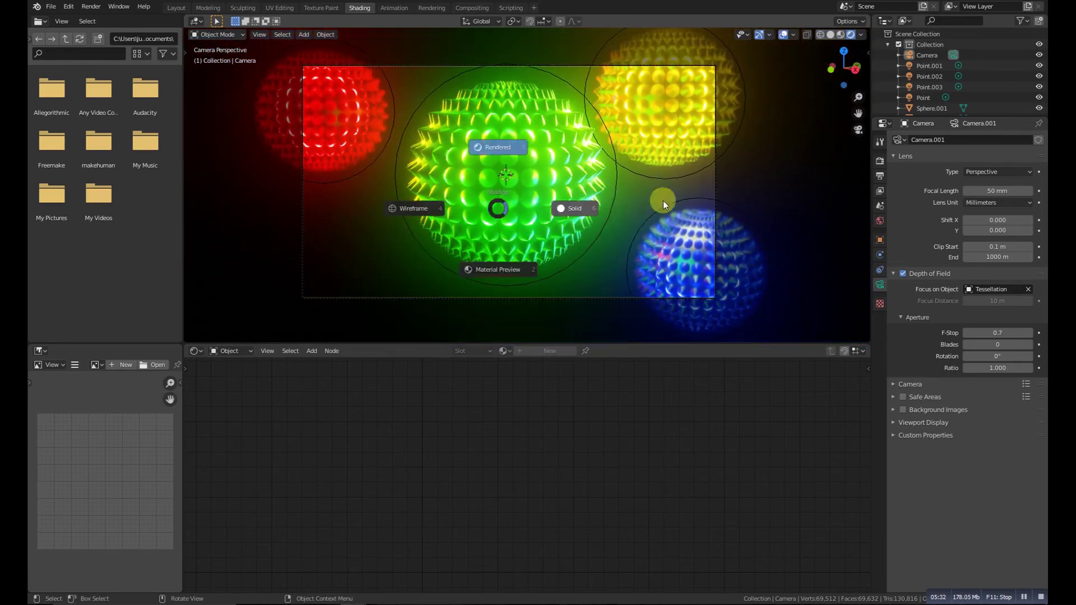
click(664, 201)
scroll(558, 200, up, 1)
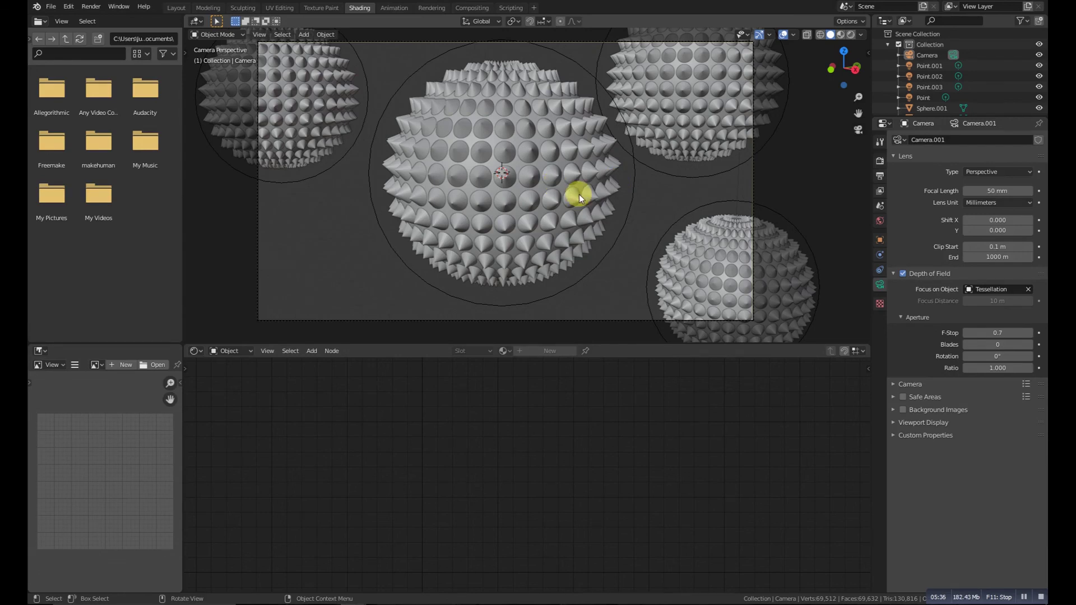
key(F12)
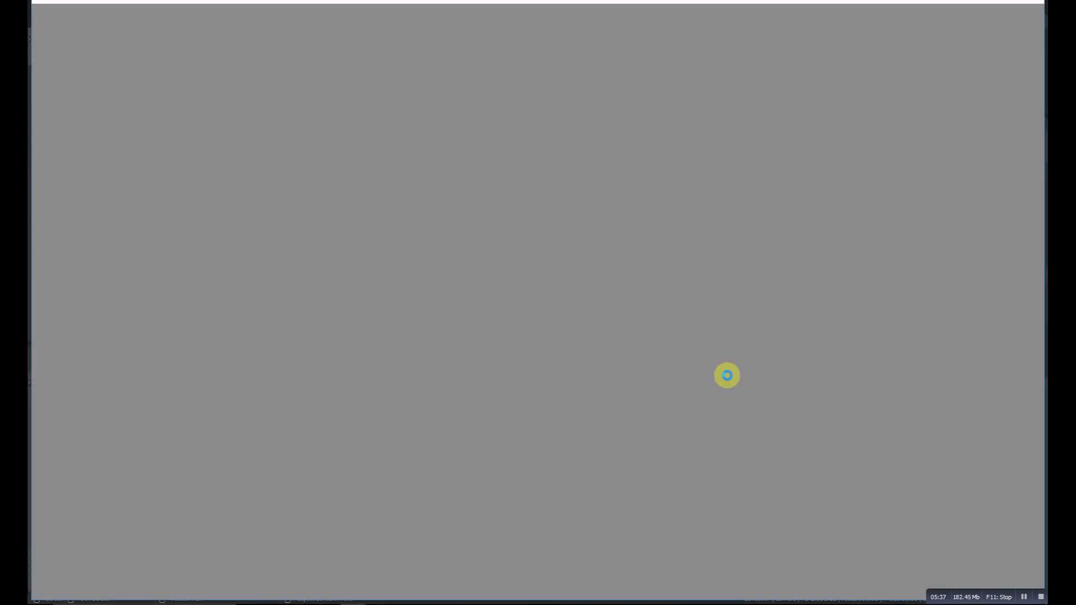